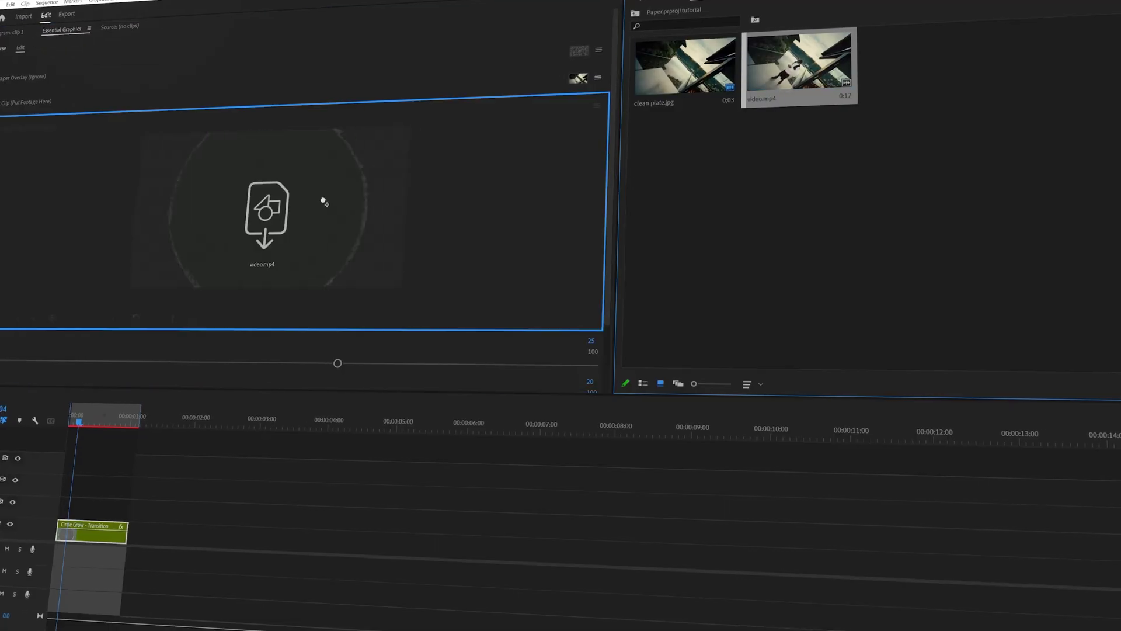
# Step: Drop video.mp4 into the Circle Grow 'Put Footage Here' slot and play back the reveal
pyautogui.moveTo(324, 202); pyautogui.dragTo(111, 270)
pyautogui.press('space')
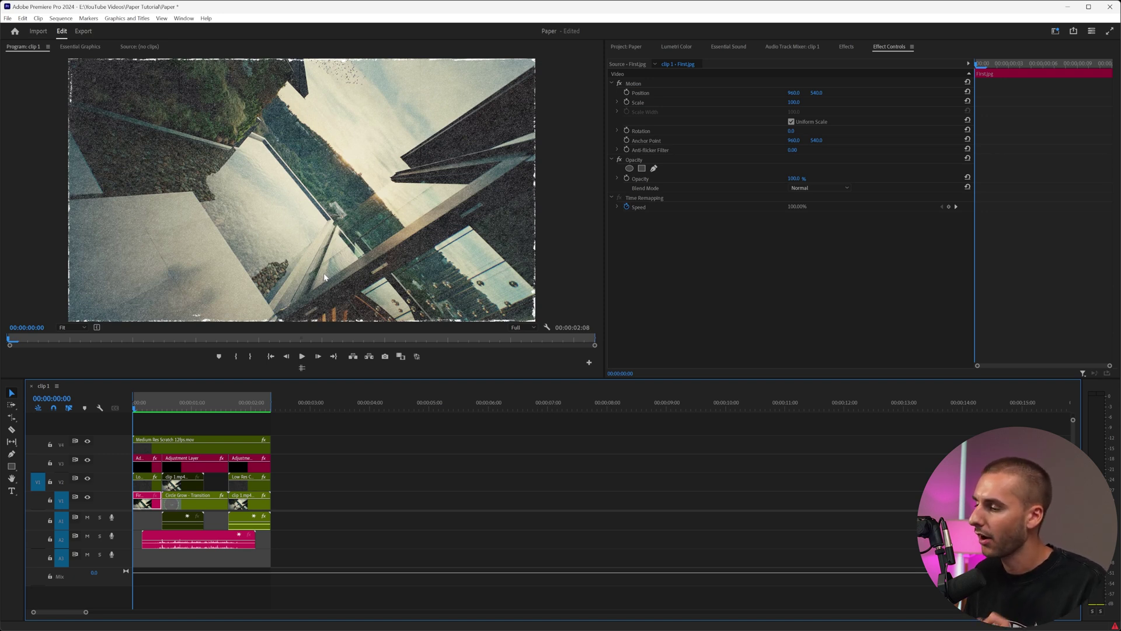
pyautogui.press('space')
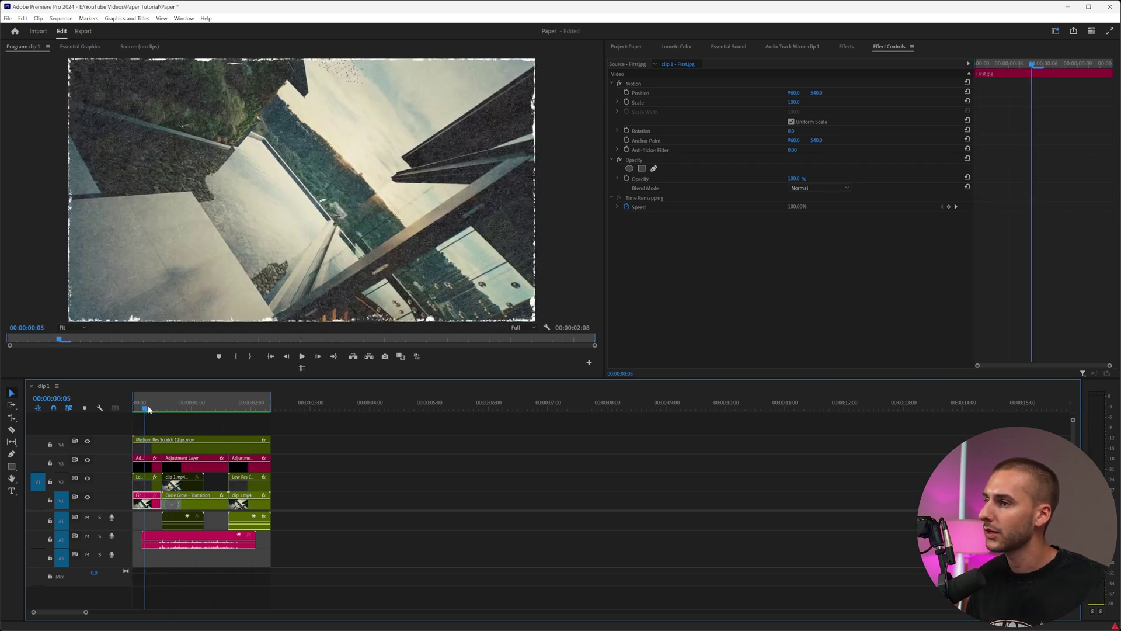
pyautogui.press('space')
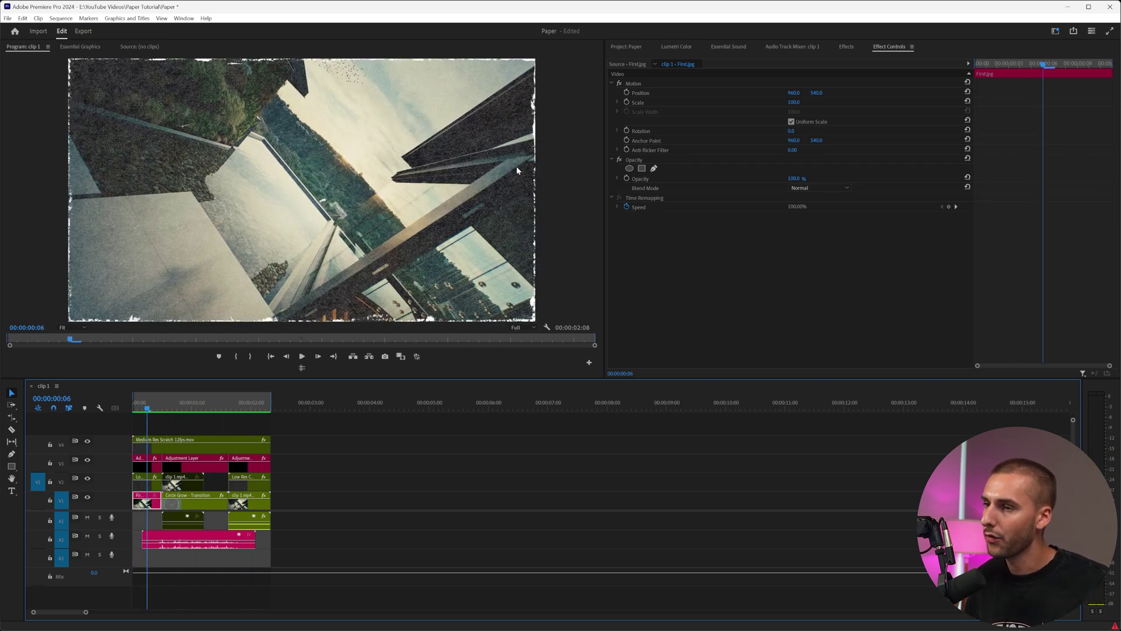
pyautogui.moveTo(147, 409); pyautogui.dragTo(194, 409)
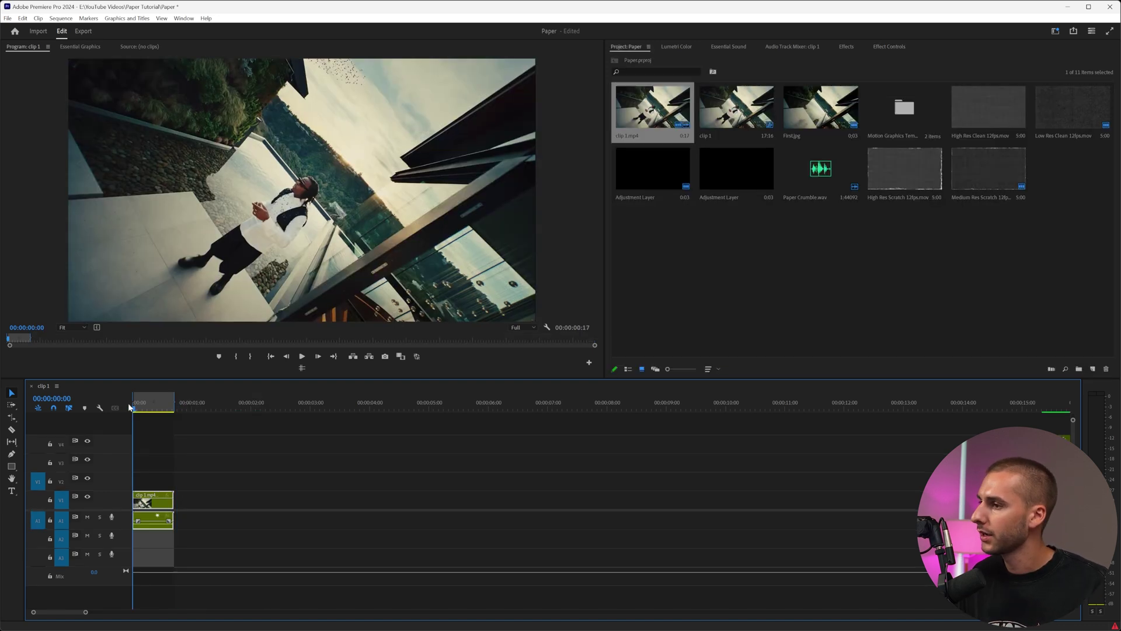
# Step: Export the frame at 00:00:00:00 as a JPEG still named 'frame 1'
pyautogui.moveTo(129, 407); pyautogui.dragTo(154, 408)
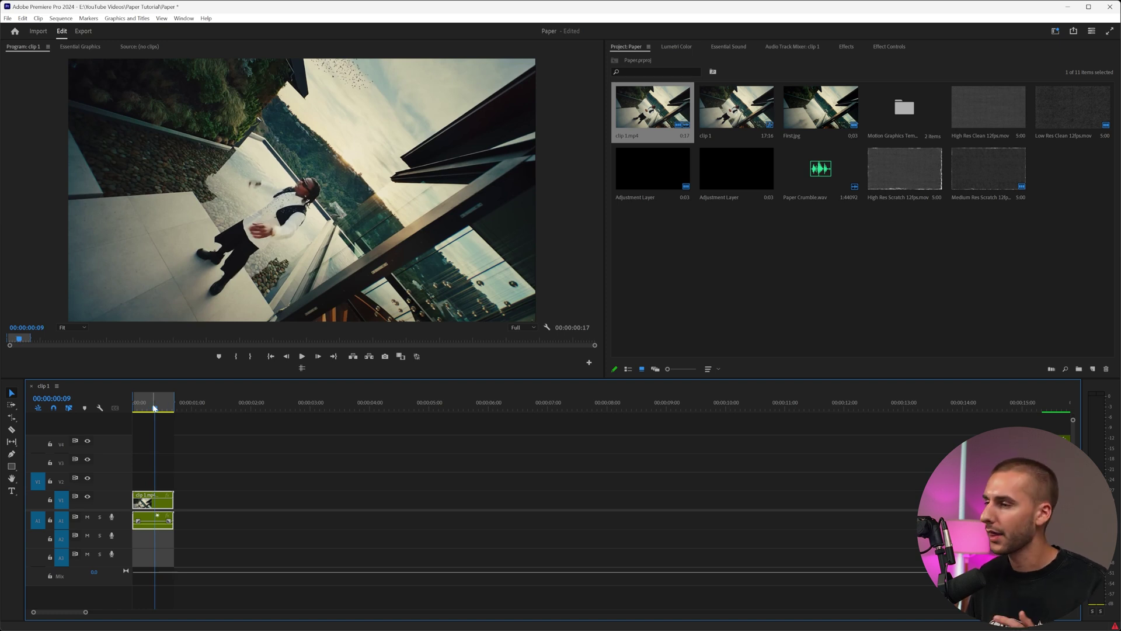
pyautogui.moveTo(154, 407); pyautogui.dragTo(111, 406)
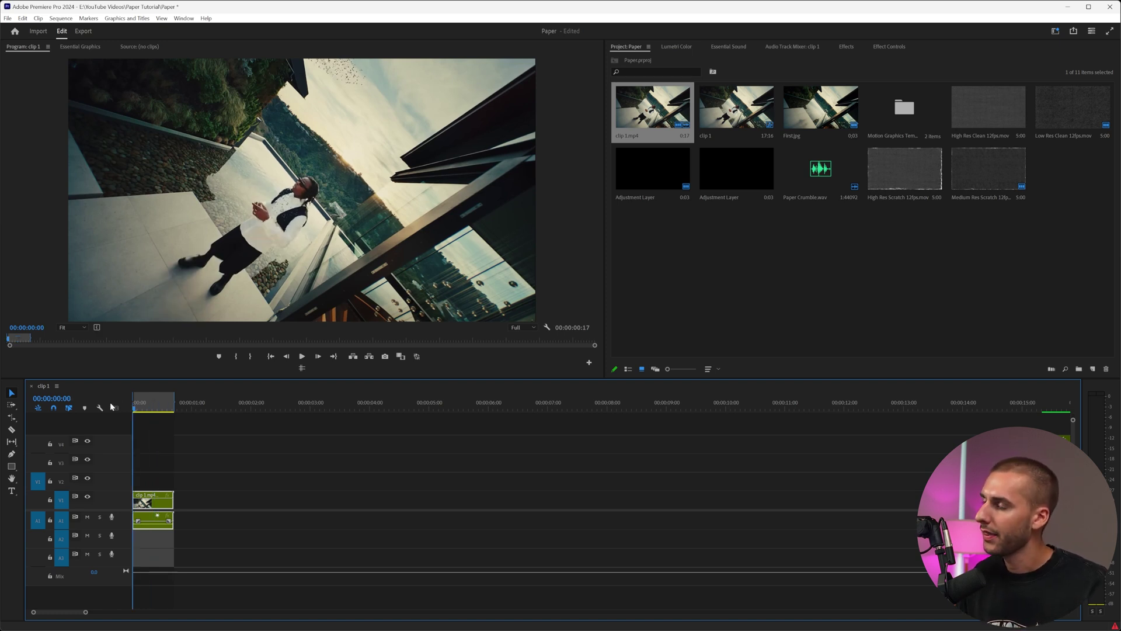
pyautogui.click(386, 358)
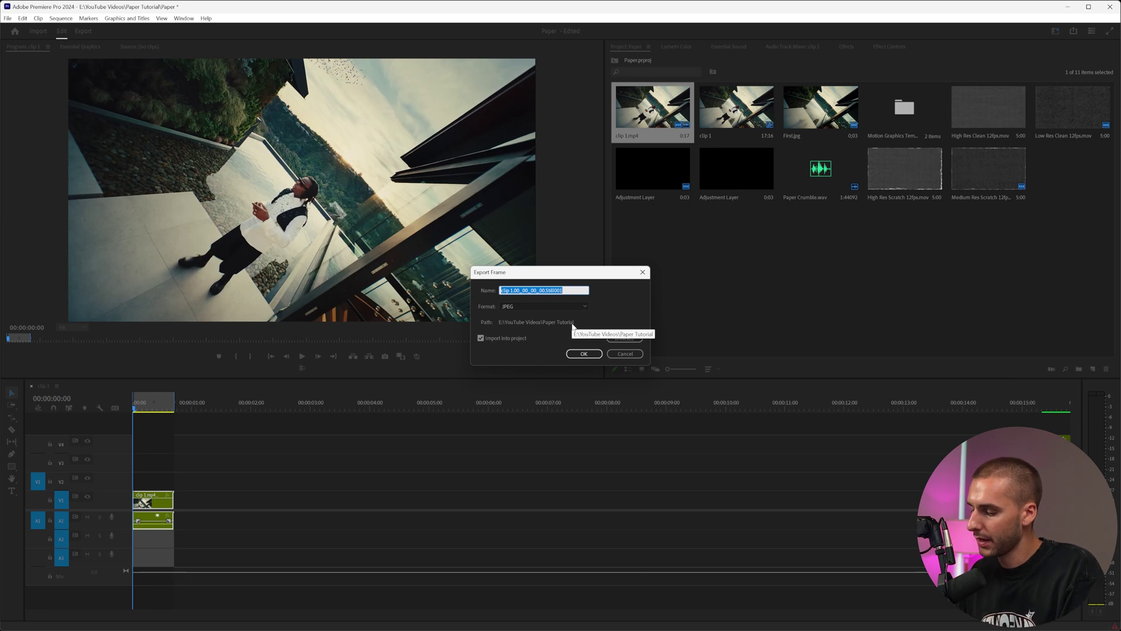
pyautogui.write('frame 1')
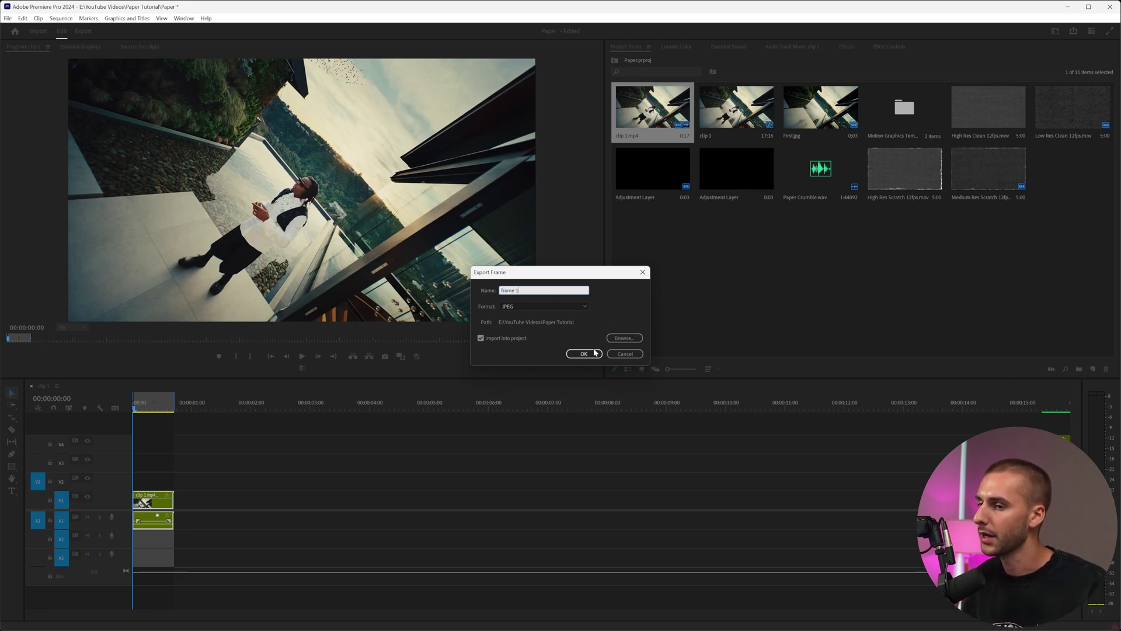
pyautogui.click(595, 353)
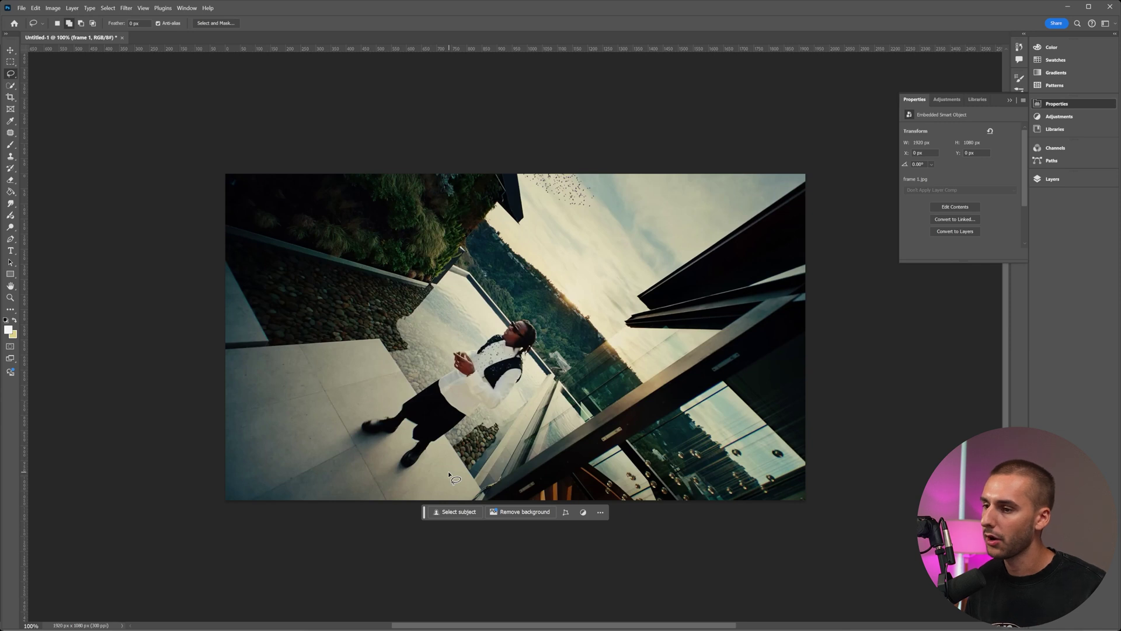
# Step: Lasso the person and run Generative Fill with no prompt to erase them
pyautogui.scroll(1, 515, 336)
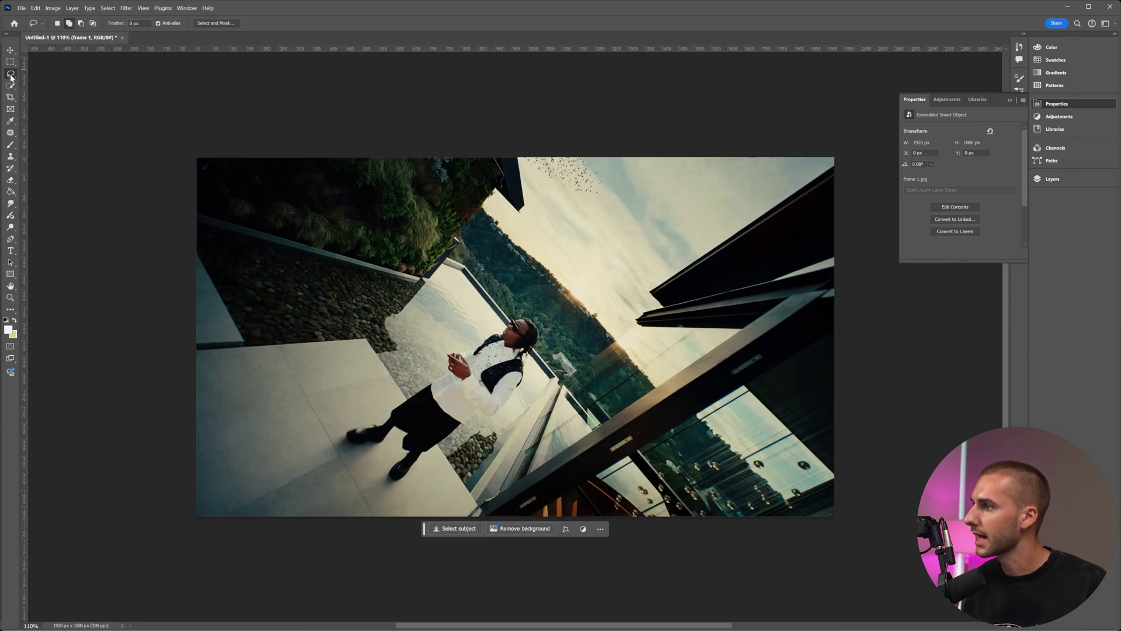
pyautogui.moveTo(367, 454)
pyautogui.mouseDown()
pyautogui.moveTo(407, 487)
pyautogui.moveTo(489, 435)
pyautogui.moveTo(534, 381)
pyautogui.moveTo(546, 338)
pyautogui.moveTo(529, 314)
pyautogui.moveTo(430, 351)
pyautogui.mouseUp()
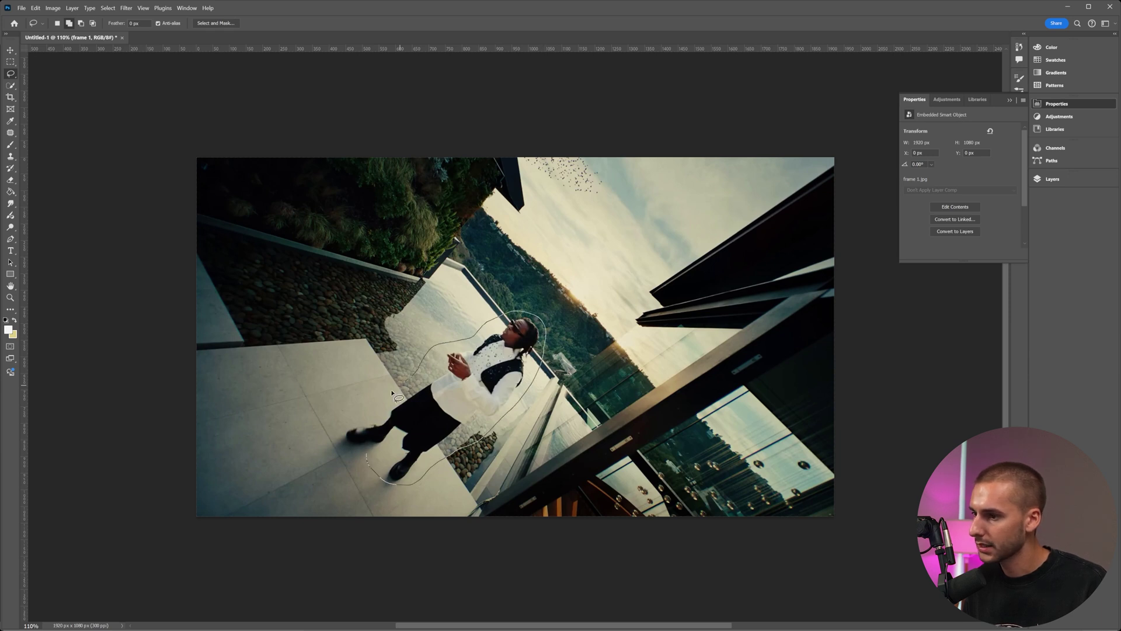
pyautogui.moveTo(392, 393)
pyautogui.mouseDown()
pyautogui.moveTo(319, 424)
pyautogui.moveTo(315, 458)
pyautogui.moveTo(368, 456)
pyautogui.mouseUp()
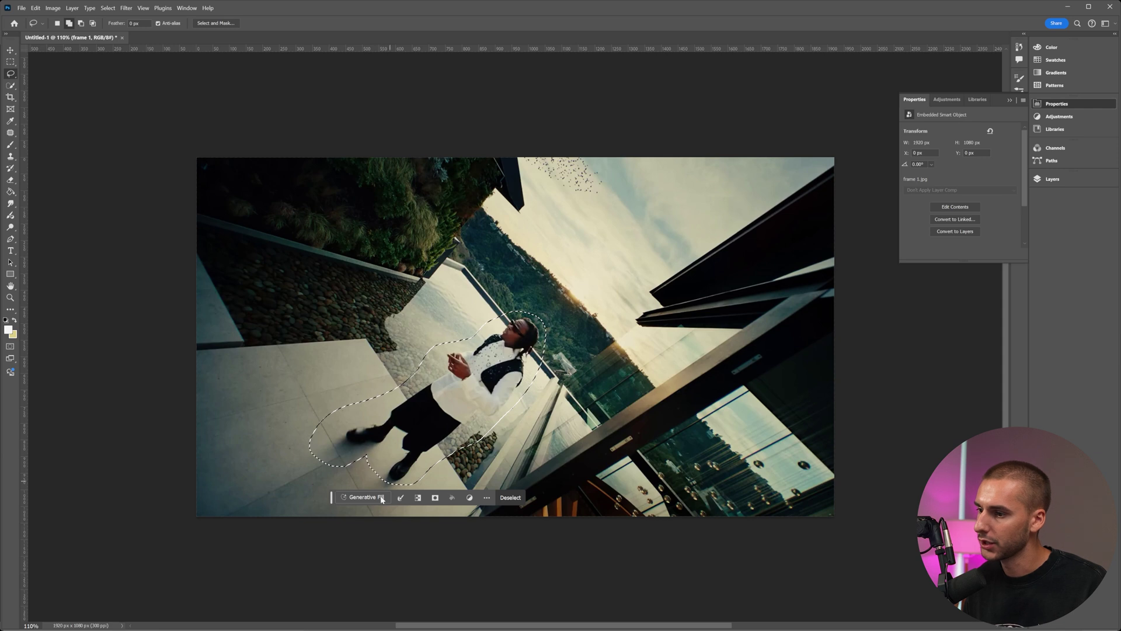
pyautogui.click(359, 498)
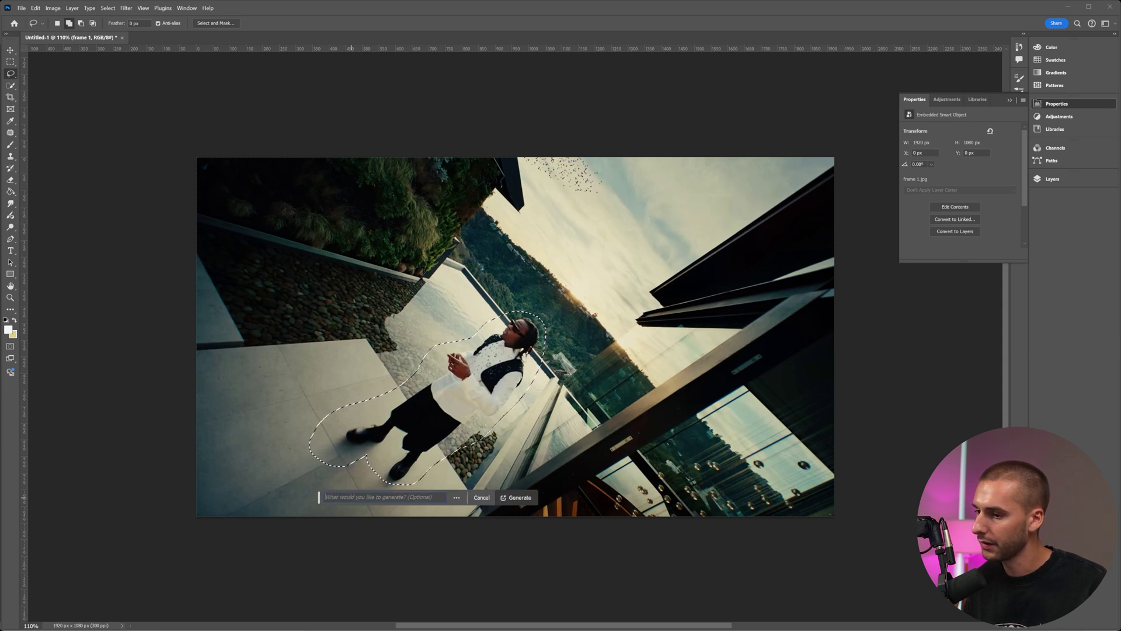
pyautogui.click(519, 498)
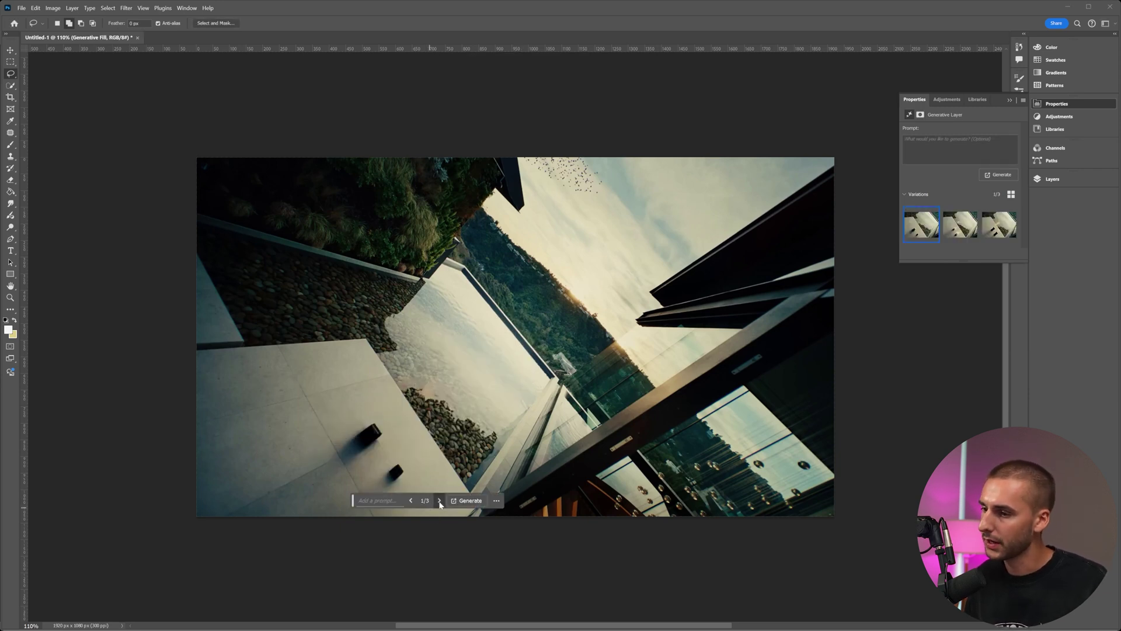
# Step: Compare the generated variations and keep variation 1 of 3
pyautogui.click(439, 501)
pyautogui.click(439, 501)
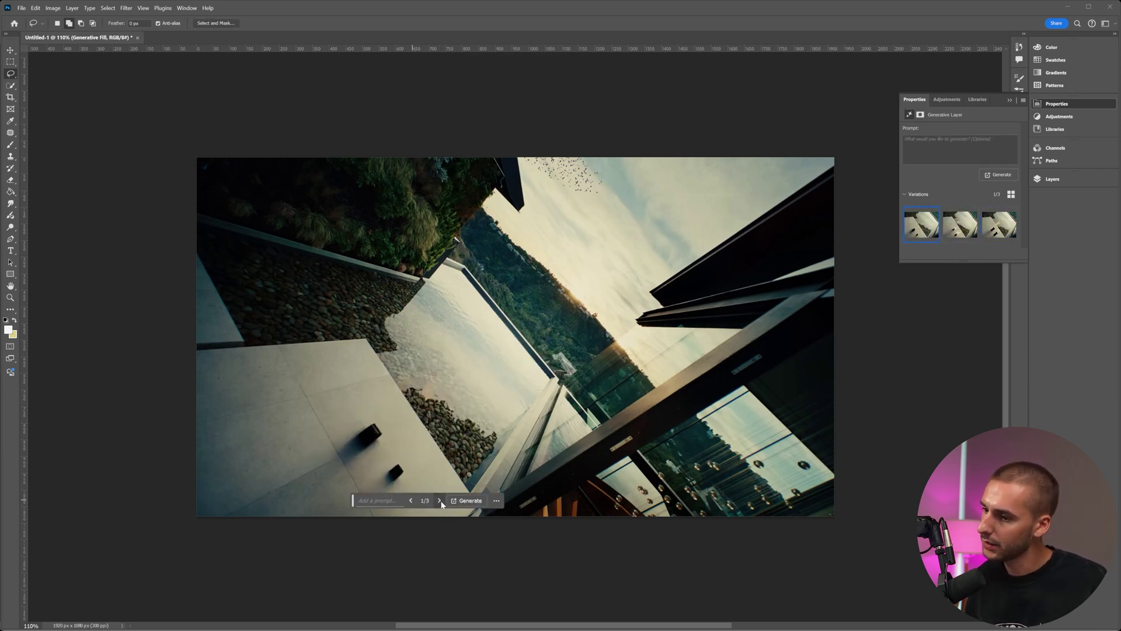
pyautogui.click(412, 501)
pyautogui.click(411, 501)
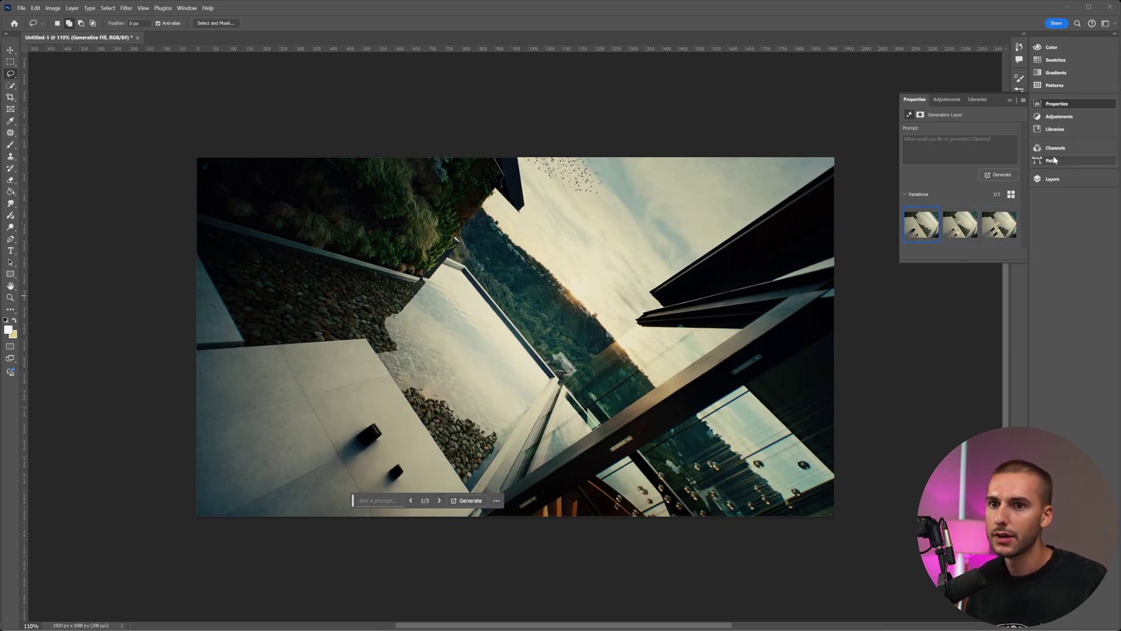
# Step: Merge the frame 1 layer and the Generative Fill layer into a single layer
pyautogui.click(1046, 180)
pyautogui.click(868, 242)
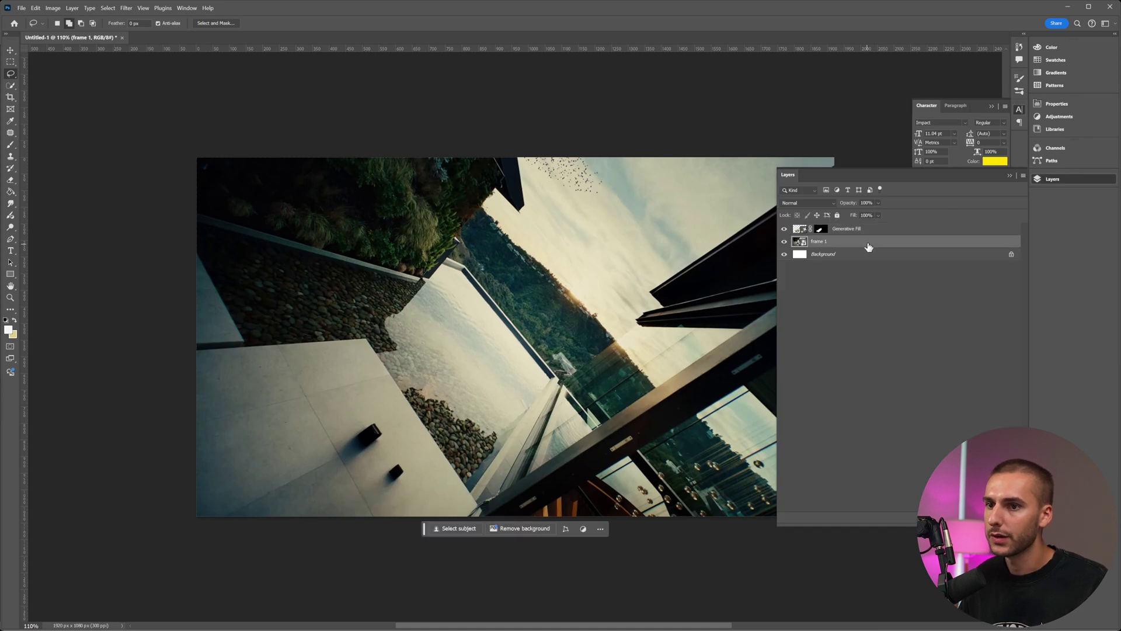
pyautogui.keyDown('shift'); pyautogui.click(868, 235); pyautogui.keyUp('shift')
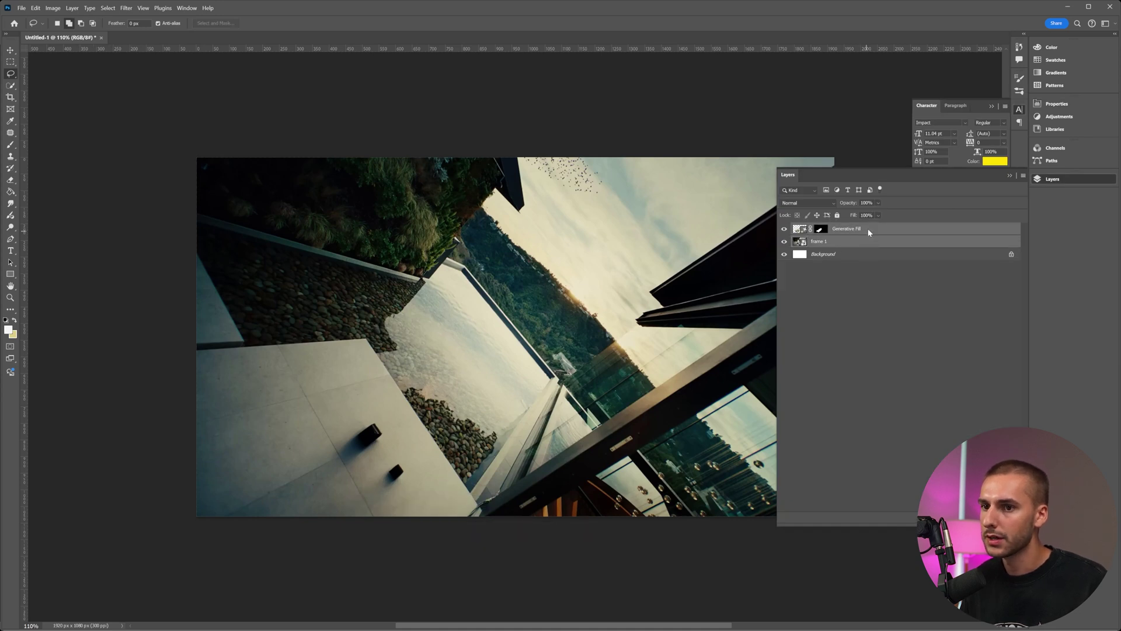
pyautogui.rightClick(868, 229)
pyautogui.click(892, 292)
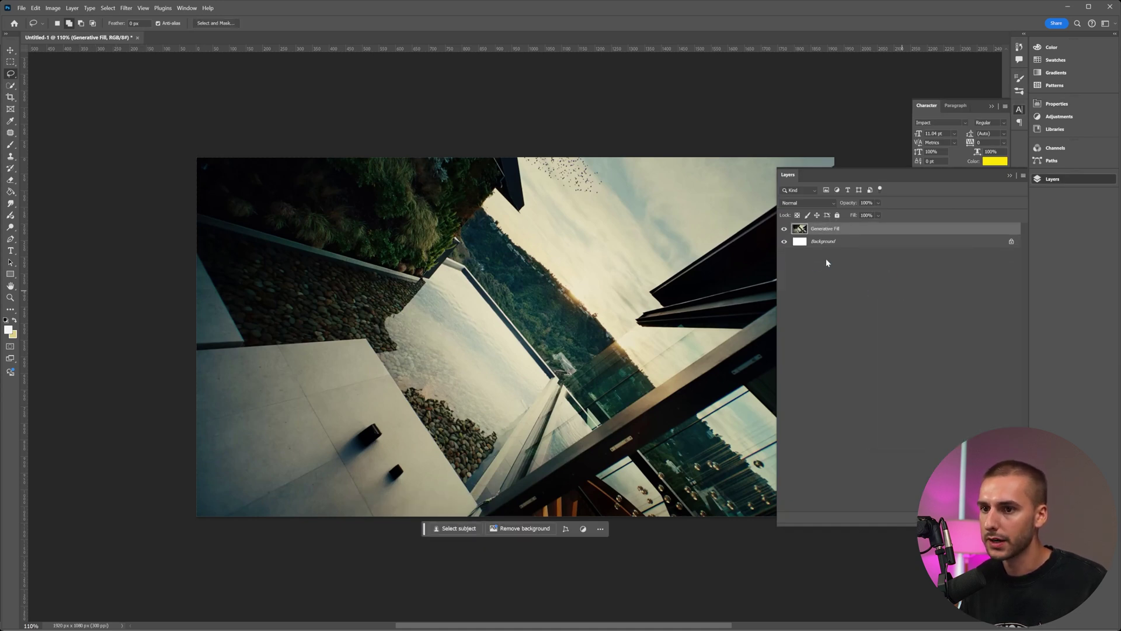
pyautogui.click(784, 228)
pyautogui.click(785, 228)
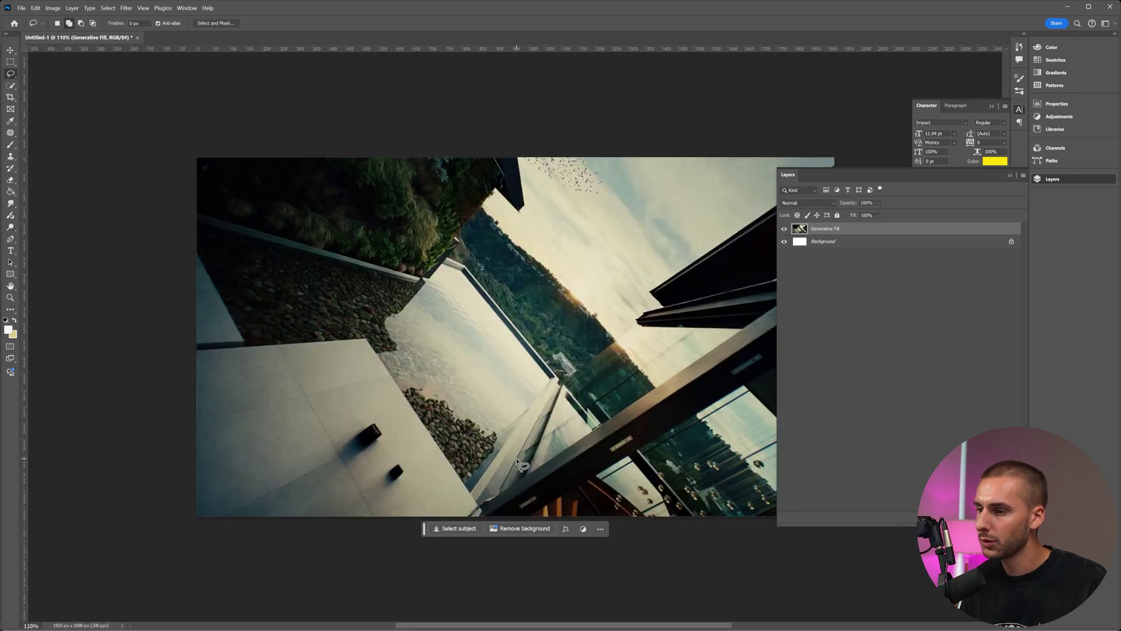
# Step: Lasso the two dark objects on the floor and erase them with Generative Fill
pyautogui.moveTo(376, 418); pyautogui.dragTo(334, 421)
pyautogui.moveTo(345, 483)
pyautogui.mouseDown()
pyautogui.moveTo(407, 492)
pyautogui.moveTo(413, 444)
pyautogui.moveTo(378, 418)
pyautogui.moveTo(372, 435)
pyautogui.mouseUp()
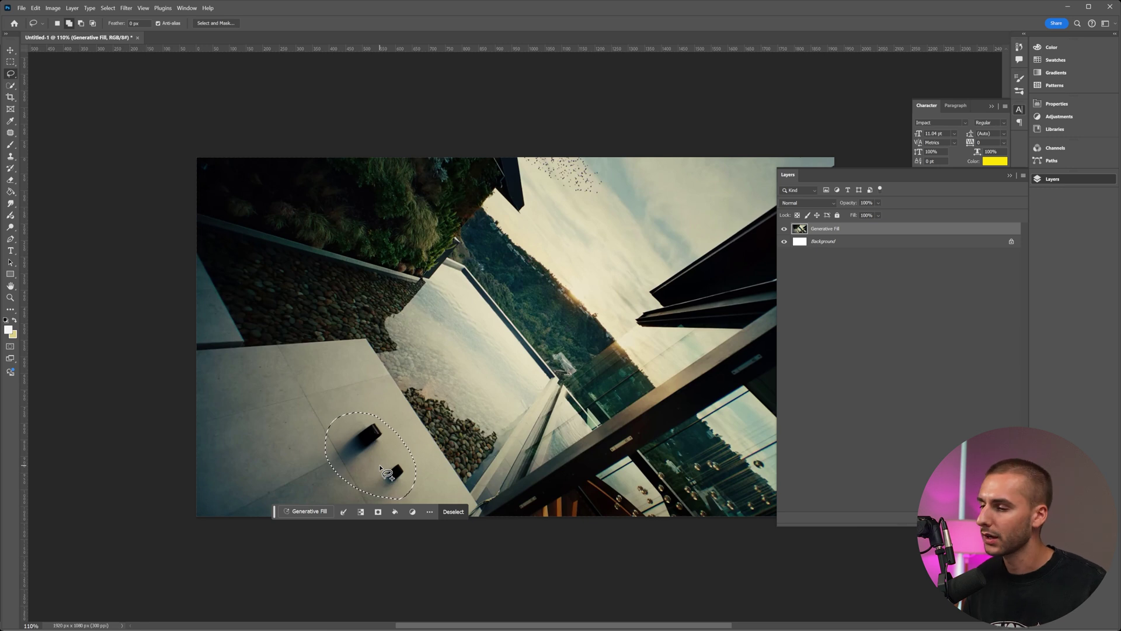
pyautogui.click(305, 511)
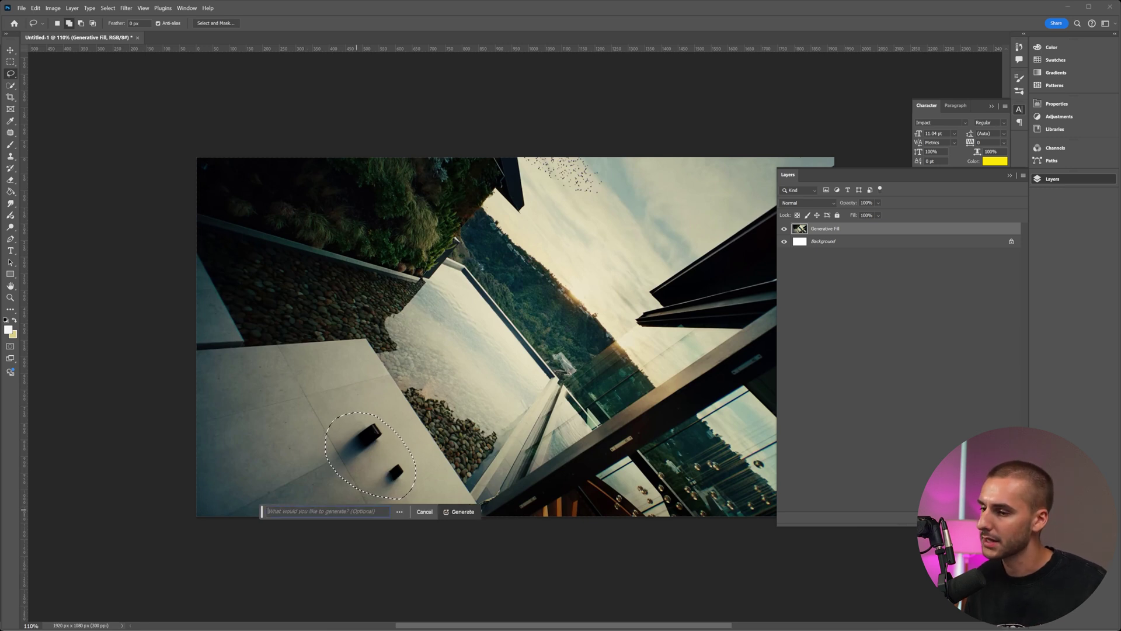
pyautogui.click(463, 511)
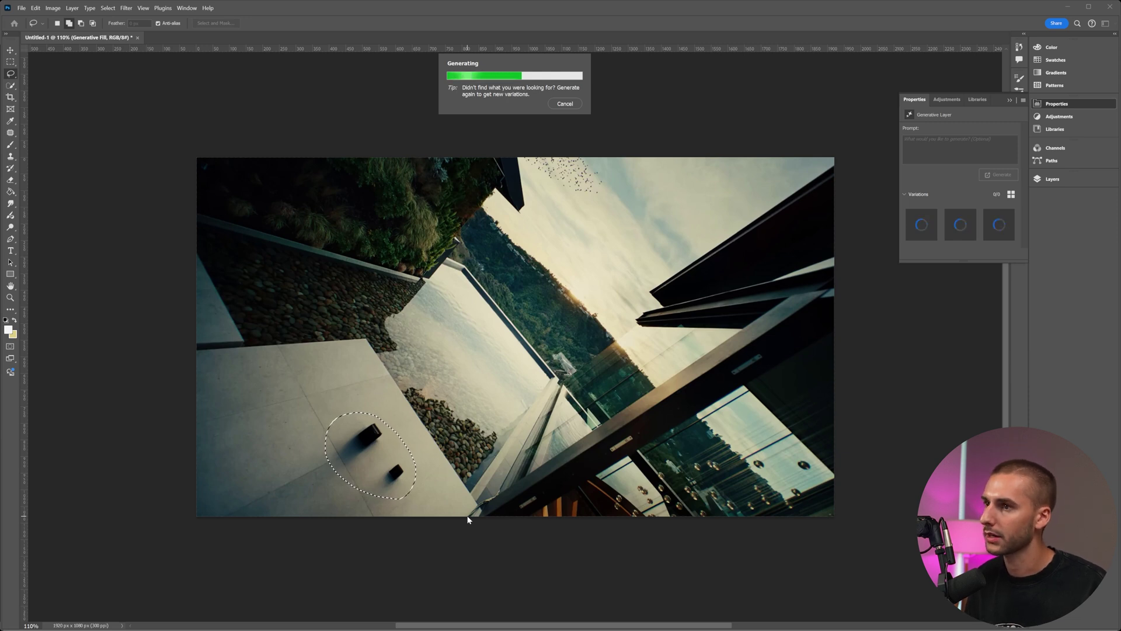
pyautogui.scroll(-2, 549, 433)
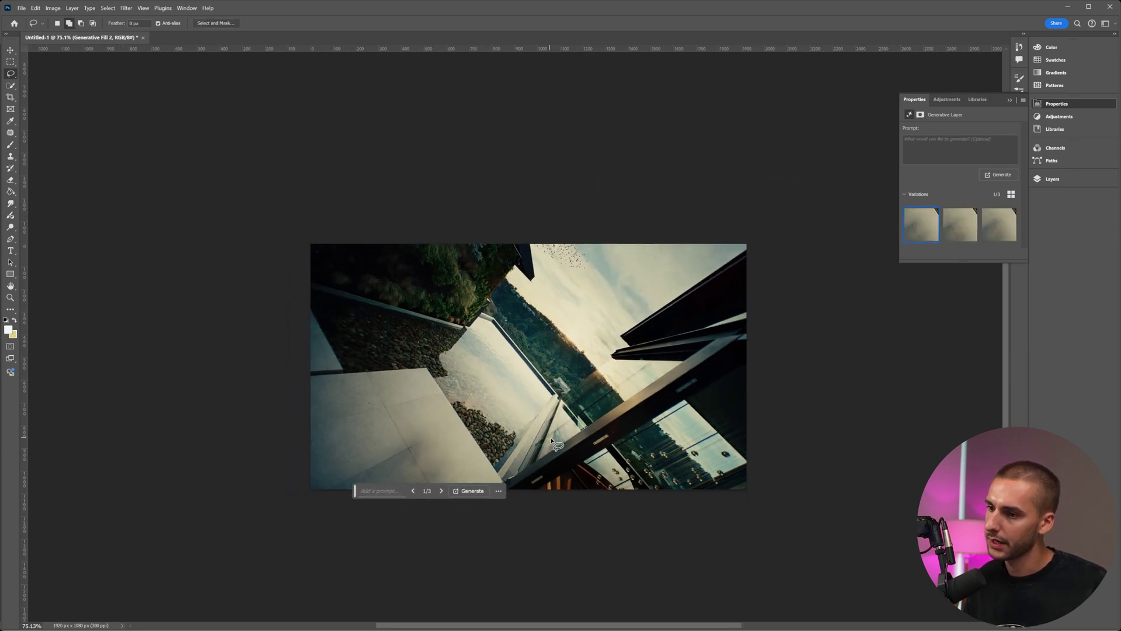
pyautogui.scroll(1, 544, 449)
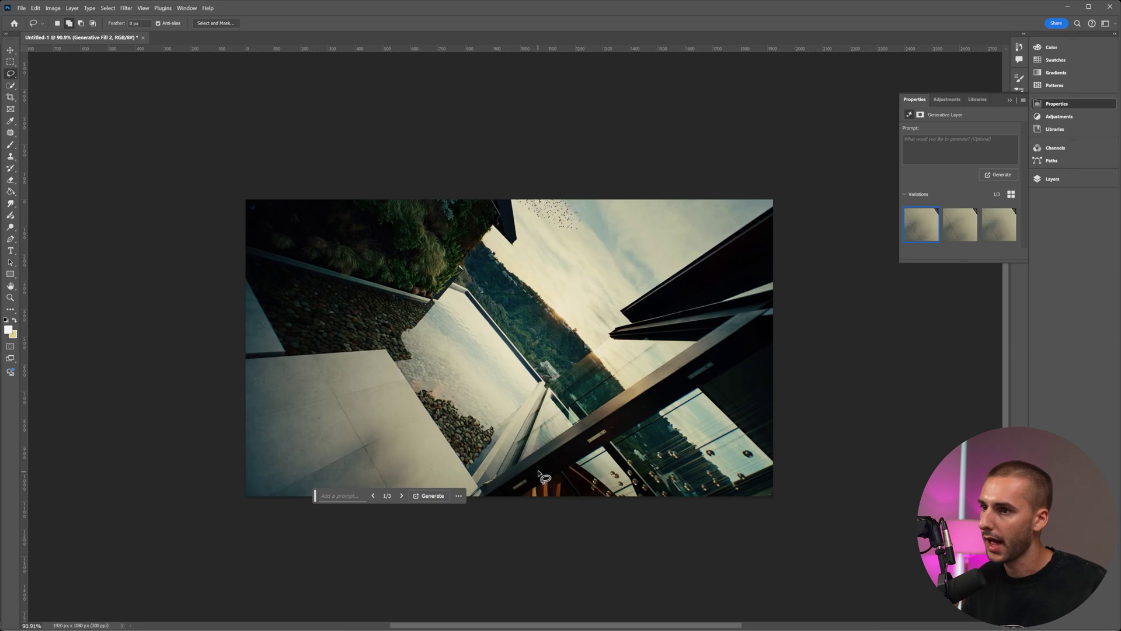
pyautogui.scroll(1, 538, 470)
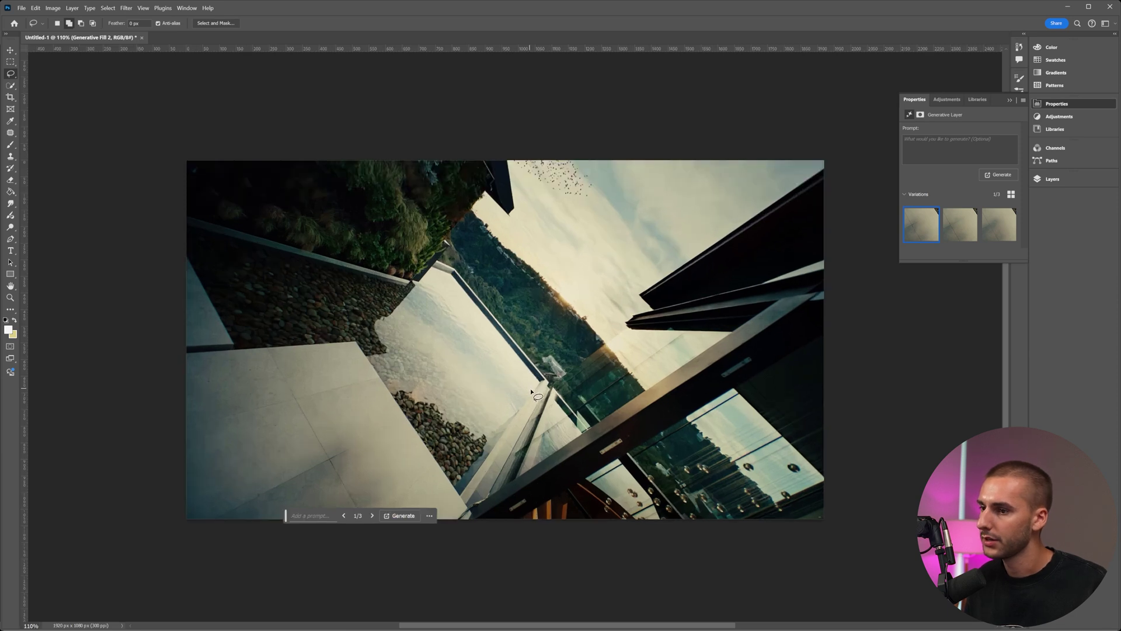
# Step: Save a JPEG copy of the image as 'clean plate' with File > Save a Copy
pyautogui.click(25, 10)
pyautogui.click(52, 127)
pyautogui.click(105, 269)
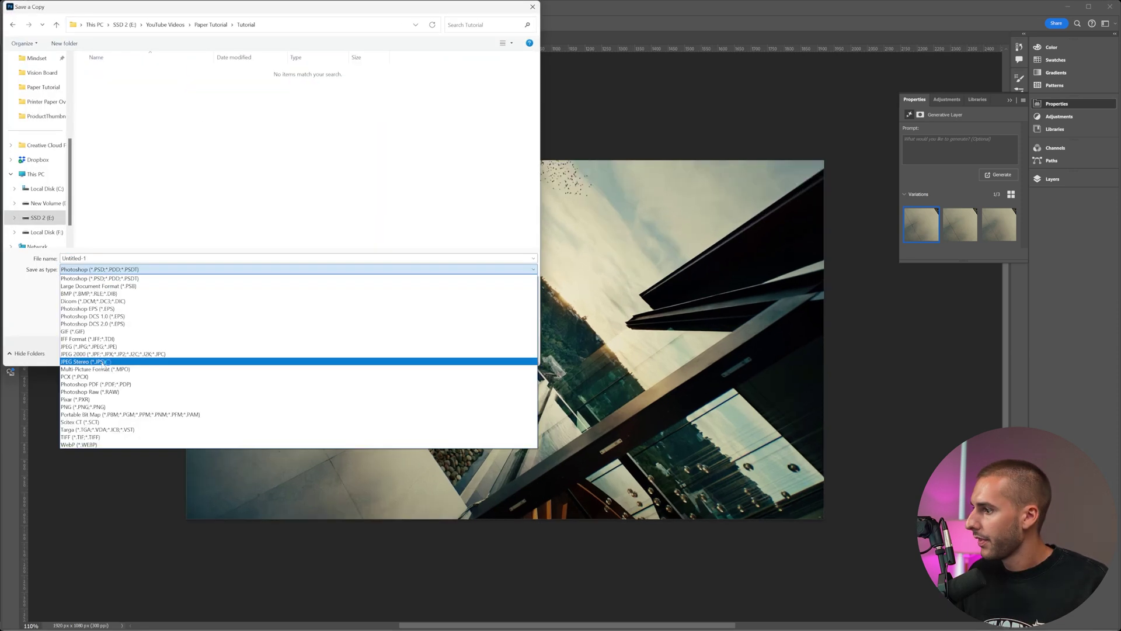
pyautogui.click(105, 347)
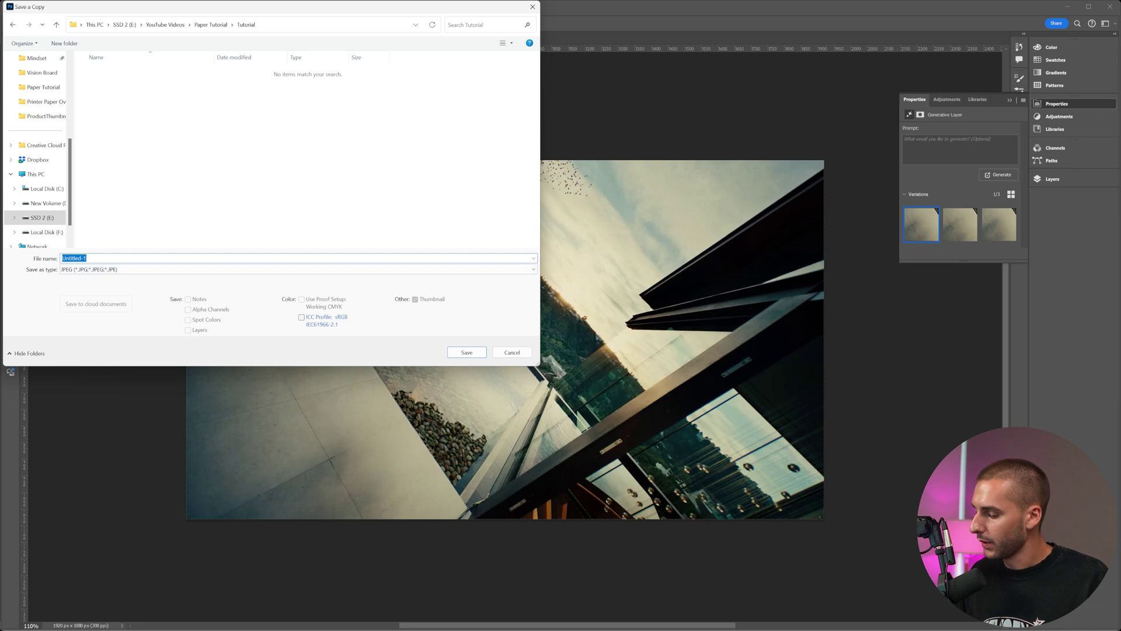
pyautogui.write('clean pla')
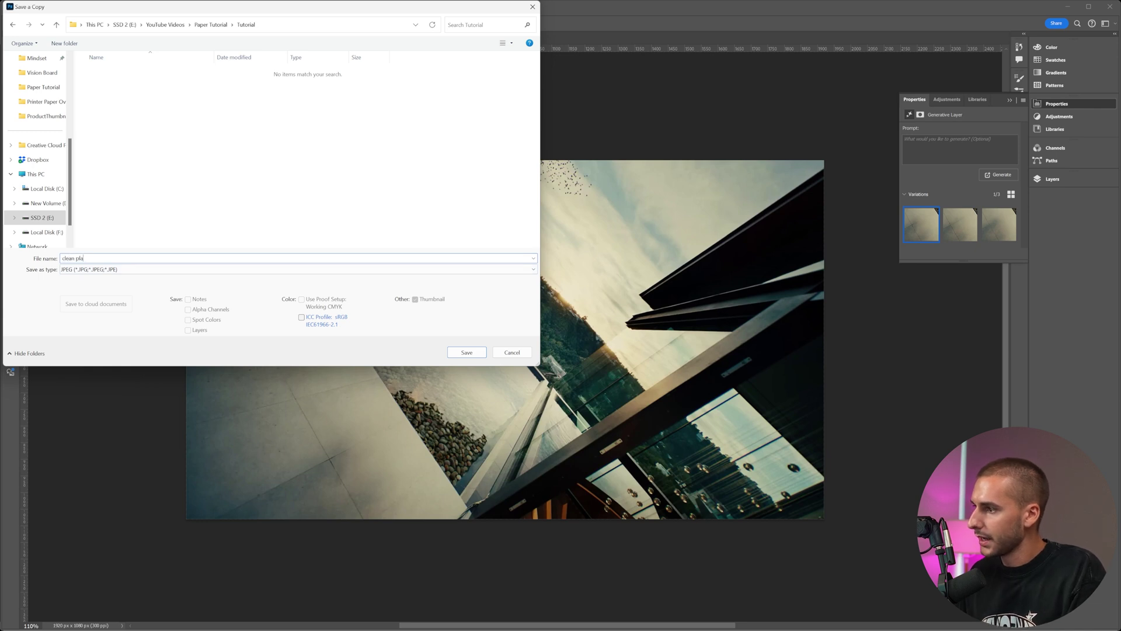
pyautogui.write('te')
pyautogui.press('Return')
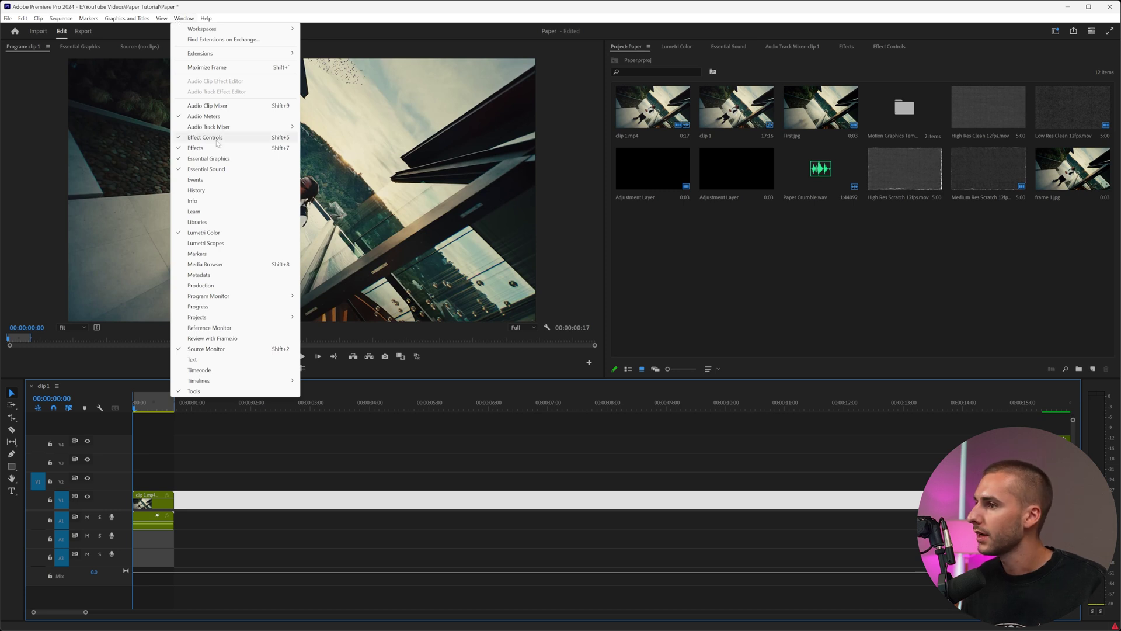
# Step: Drag the Circle Grow - Transition template from Essential Graphics onto the start of V1 and preview it
pyautogui.click(205, 158)
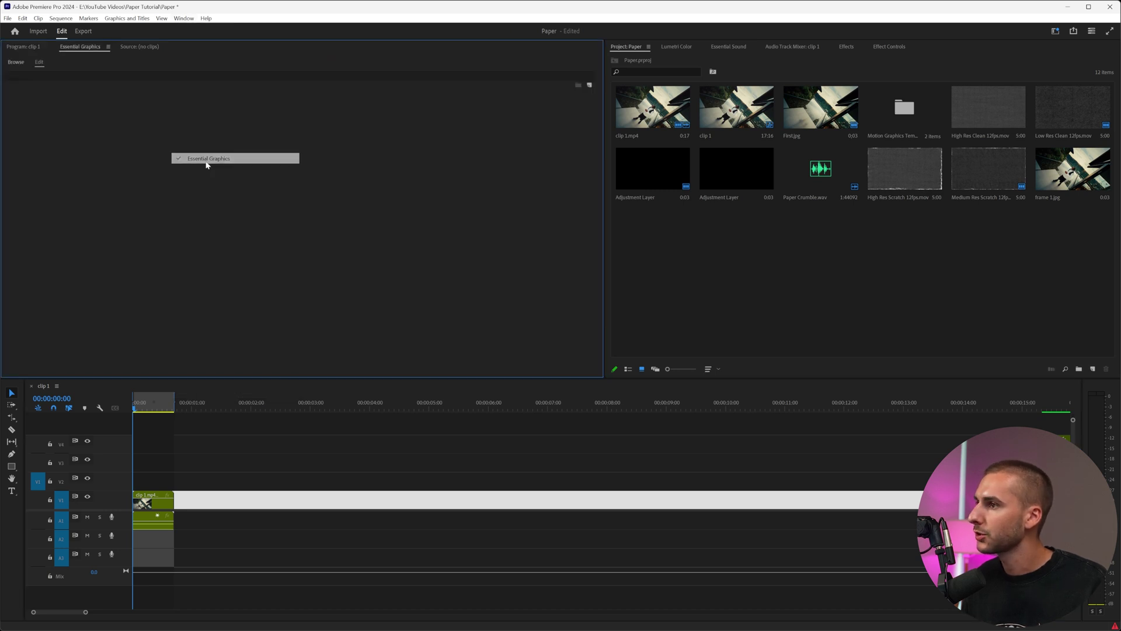
pyautogui.click(18, 65)
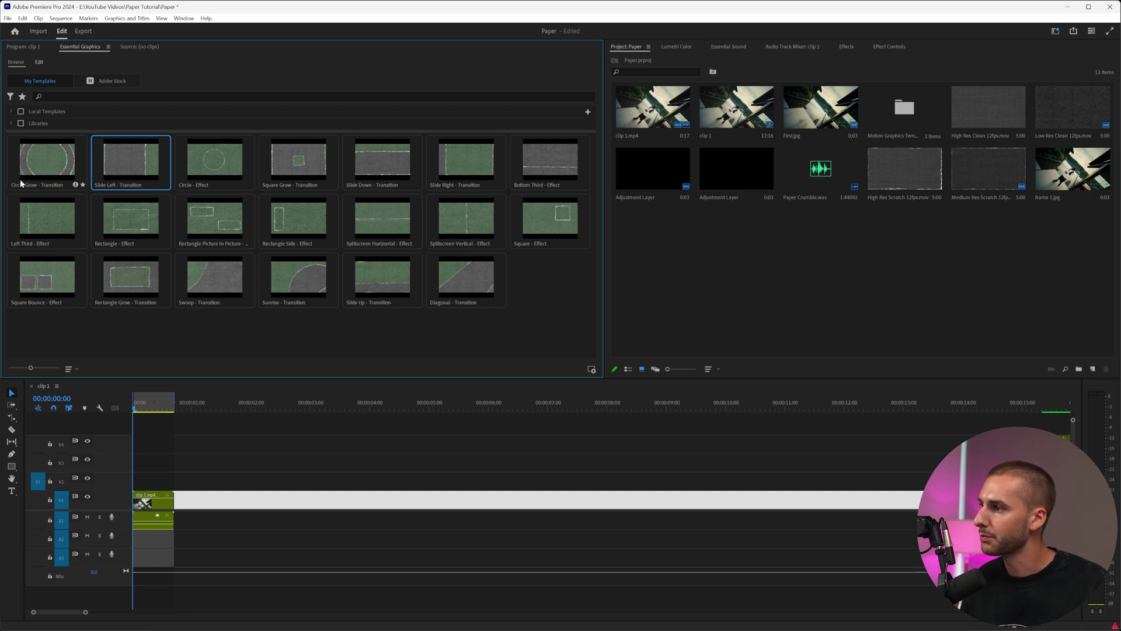
pyautogui.moveTo(50, 170); pyautogui.dragTo(204, 507)
pyautogui.press('space')
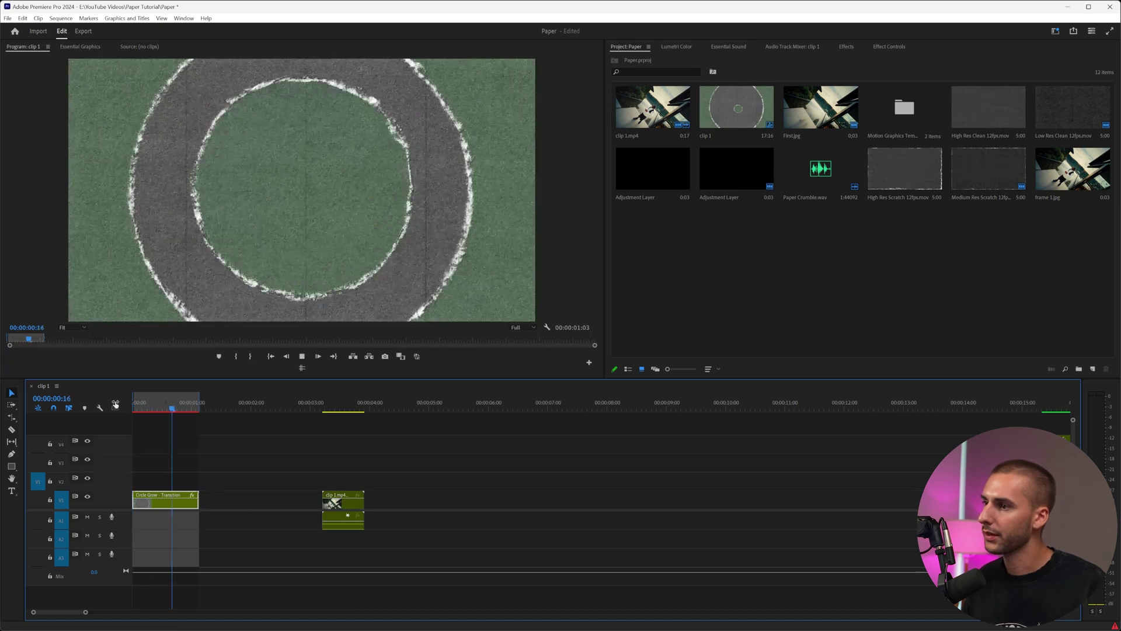
pyautogui.moveTo(163, 406); pyautogui.dragTo(142, 407)
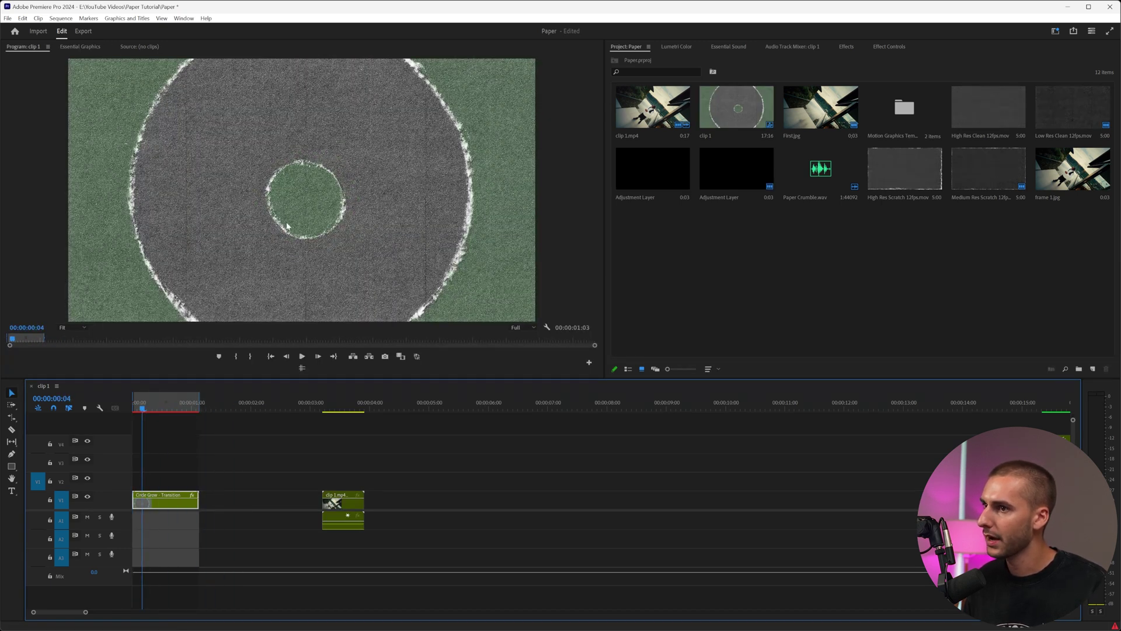
# Step: Load clean plate.jpg into the template's 1st Clip slot and video.mp4 into its 2nd Clip slot
pyautogui.click(79, 46)
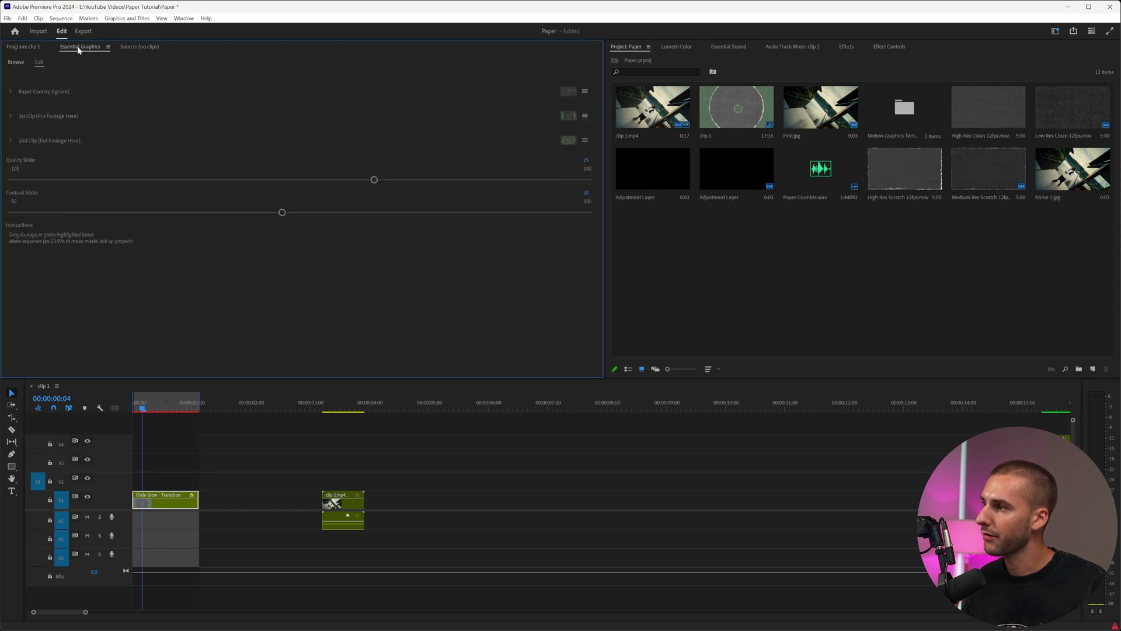
pyautogui.click(11, 116)
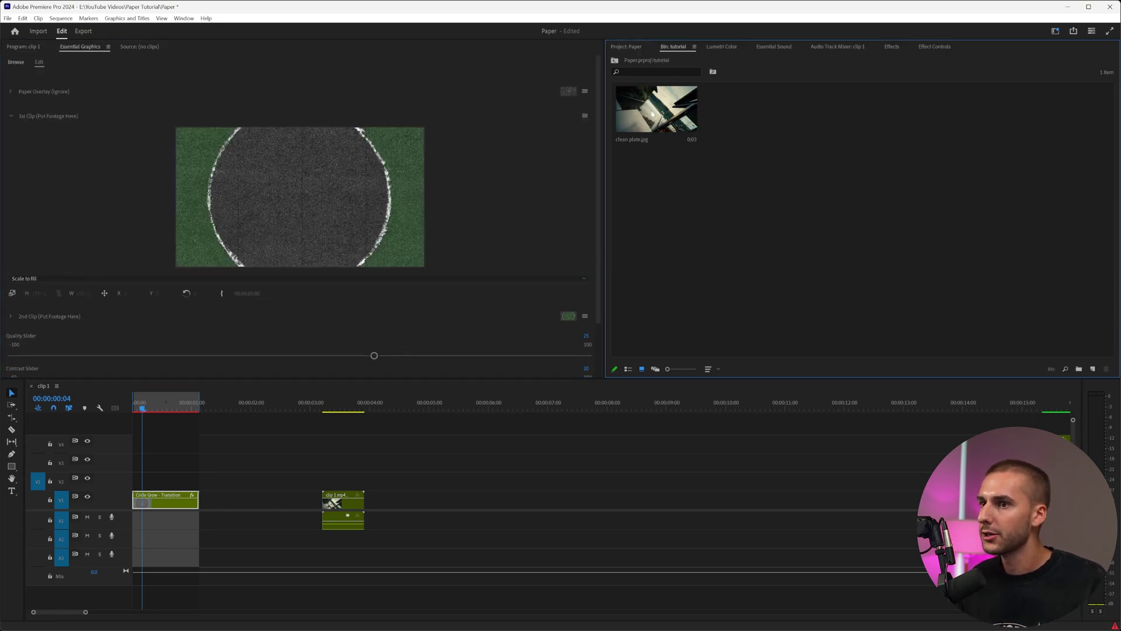
pyautogui.moveTo(662, 117); pyautogui.dragTo(343, 212)
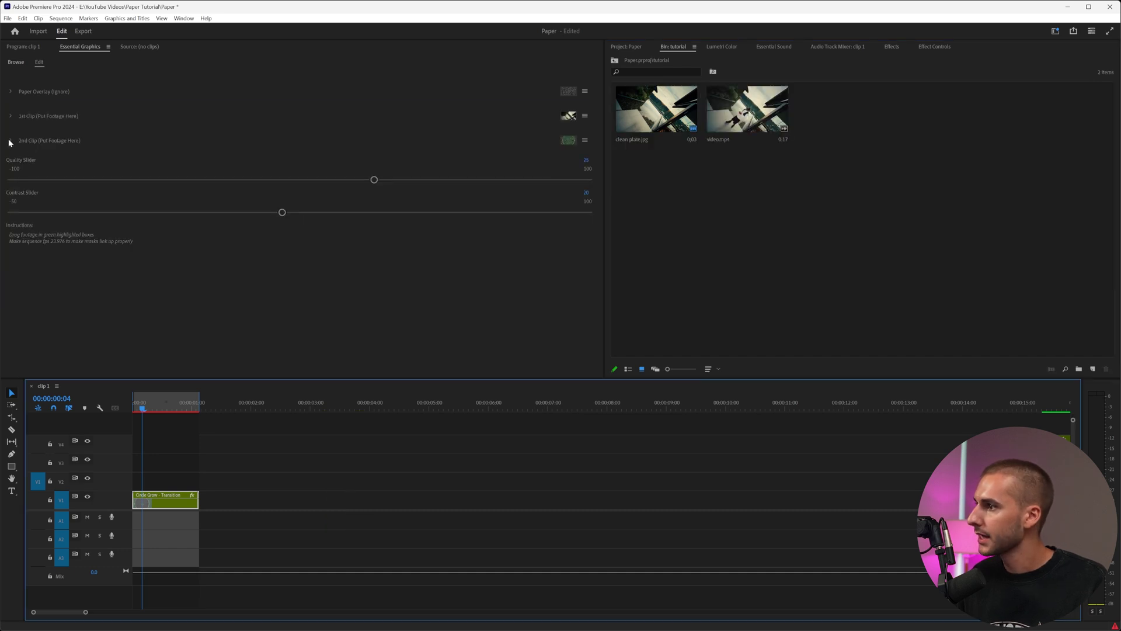
pyautogui.click(10, 141)
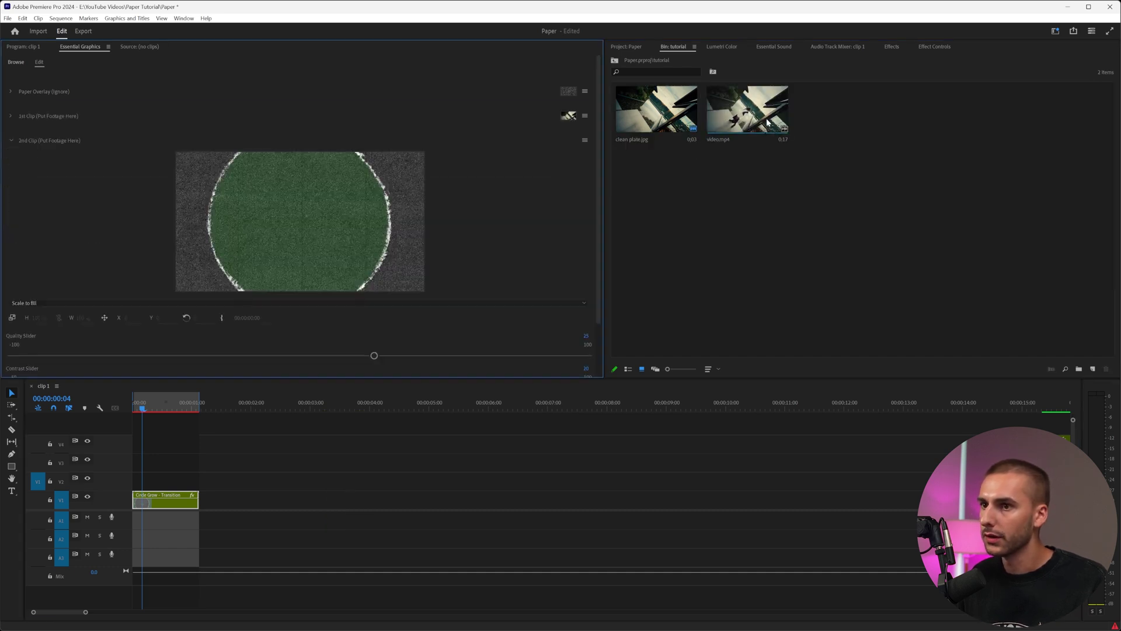
pyautogui.moveTo(752, 124); pyautogui.dragTo(330, 222)
pyautogui.click(107, 401)
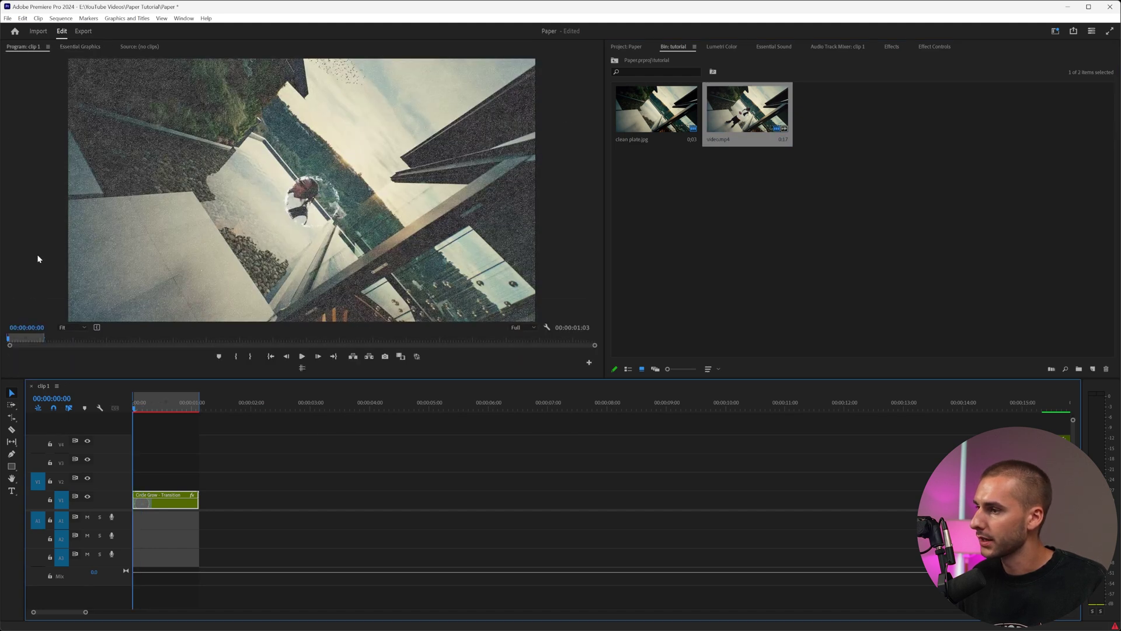
# Step: Preview the filled transition, then shift the Circle Grow clip on V1 to start at 00:00:01:01
pyautogui.moveTo(226, 403); pyautogui.dragTo(112, 402)
pyautogui.press('space')
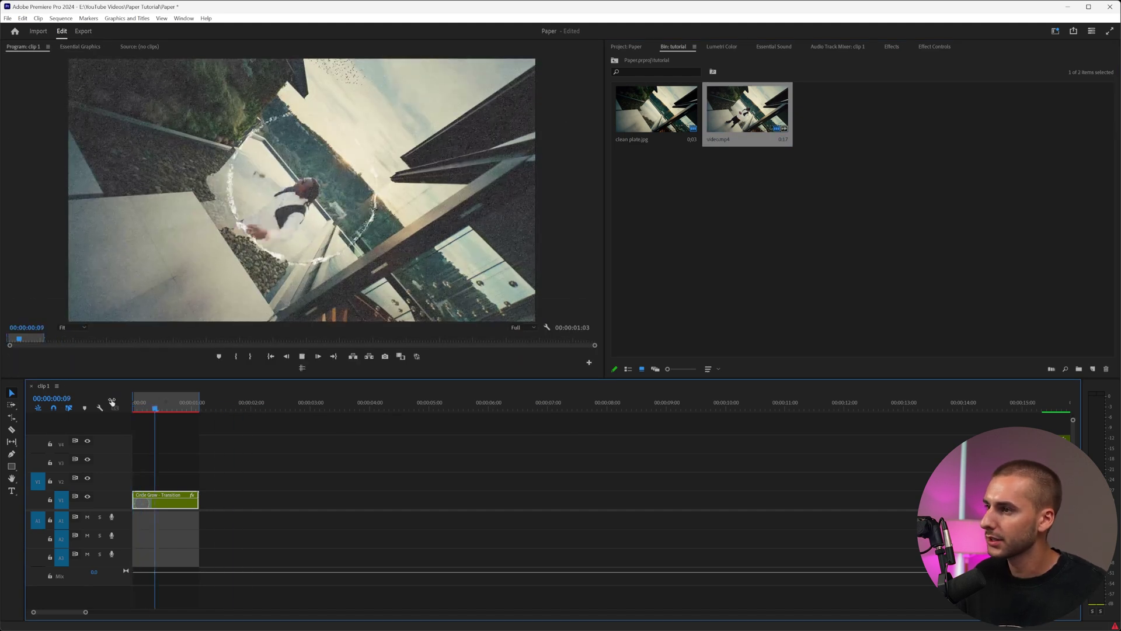
pyautogui.press('space')
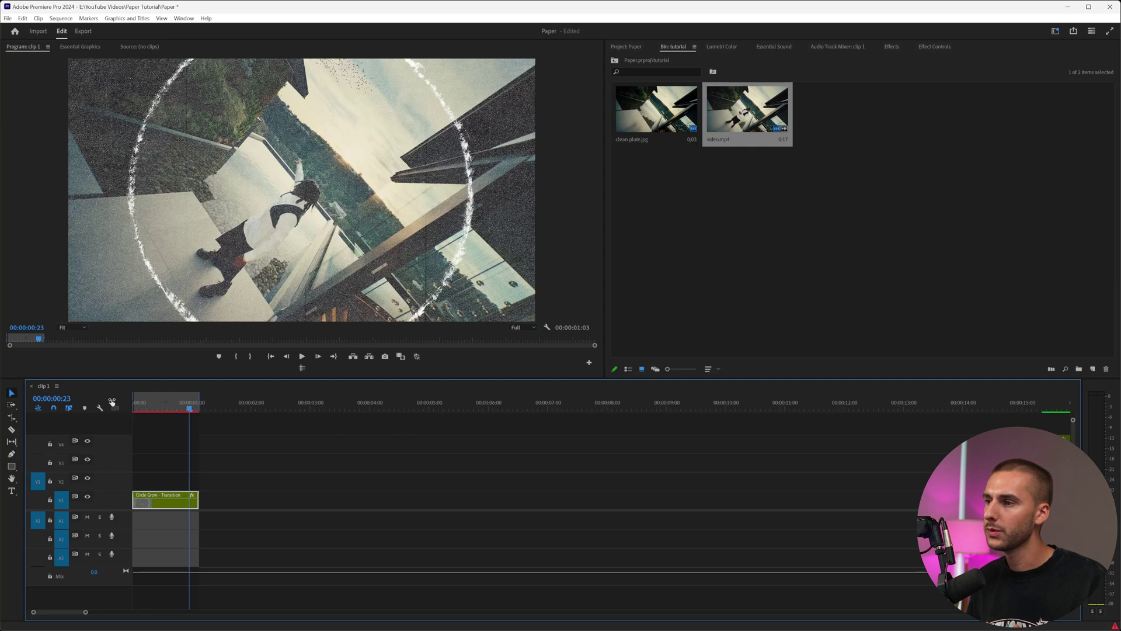
pyautogui.moveTo(162, 403)
pyautogui.mouseDown()
pyautogui.moveTo(129, 409)
pyautogui.moveTo(188, 414)
pyautogui.moveTo(148, 419)
pyautogui.mouseUp()
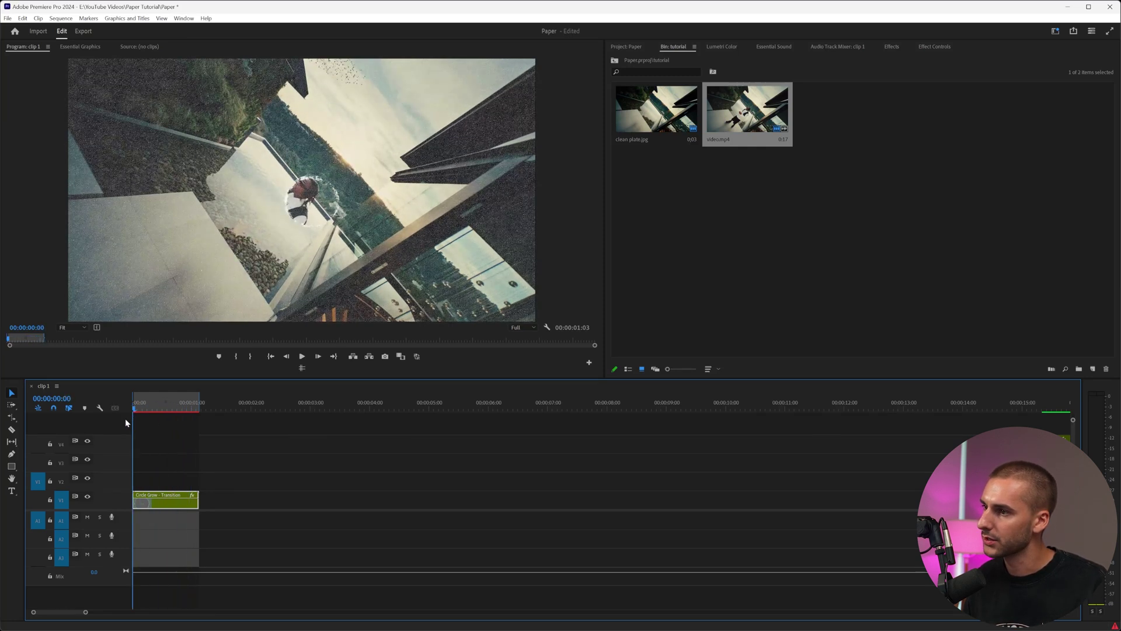
pyautogui.moveTo(135, 410); pyautogui.dragTo(192, 416)
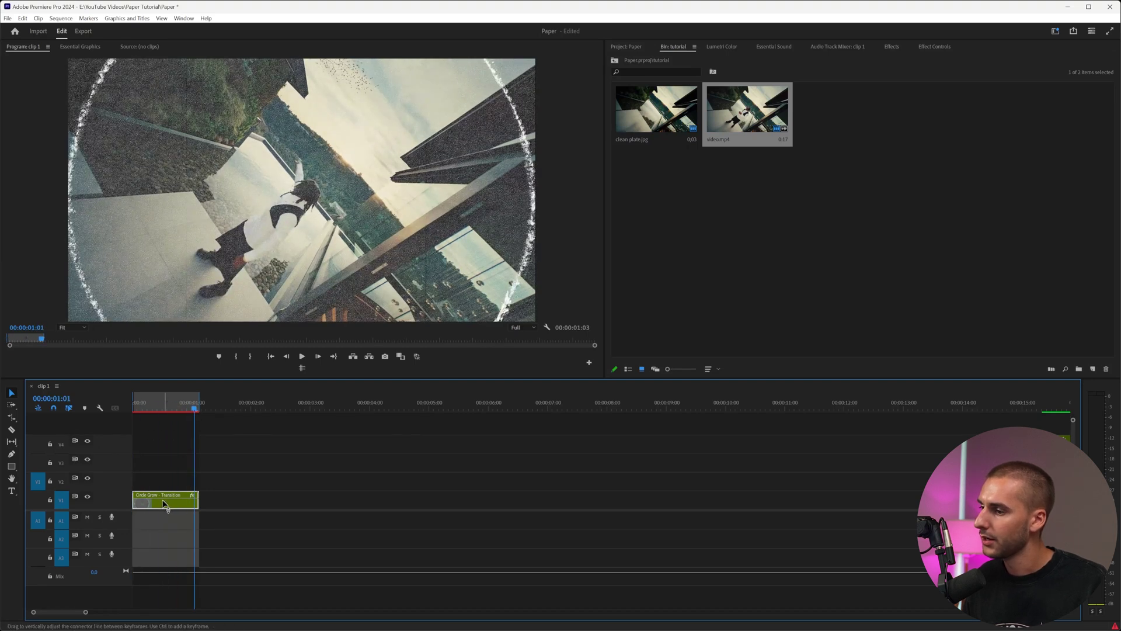
pyautogui.moveTo(164, 504); pyautogui.dragTo(230, 505)
# Step: Place clean plate.jpg at the start of V1, filling the gap before the Circle Grow transition
pyautogui.click(833, 250)
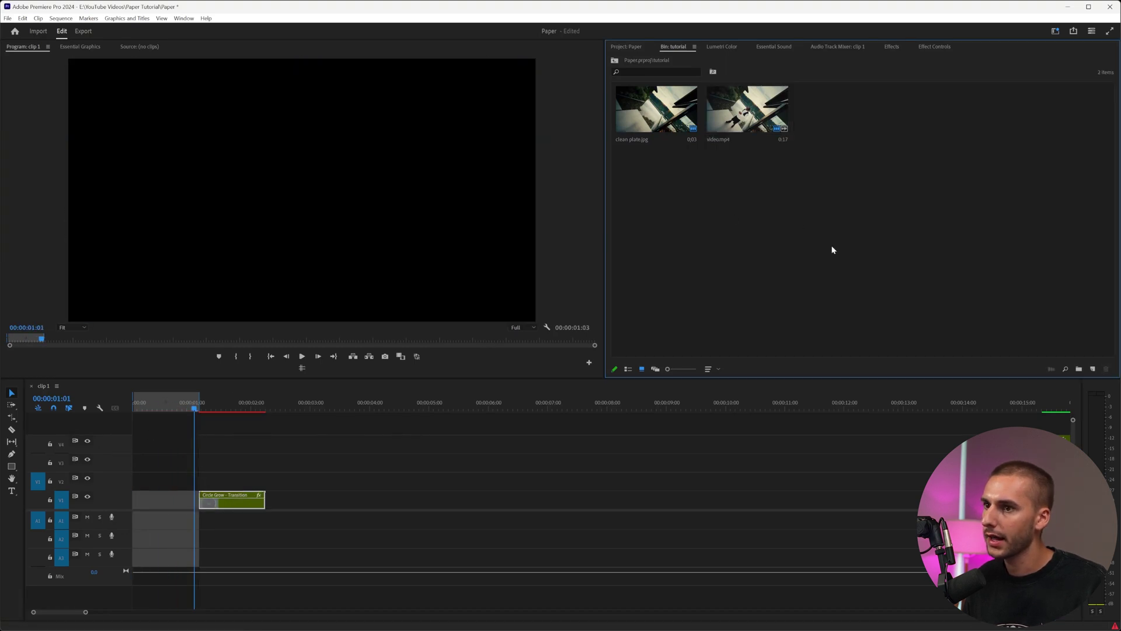
pyautogui.moveTo(641, 105); pyautogui.dragTo(198, 500)
pyautogui.press('Home')
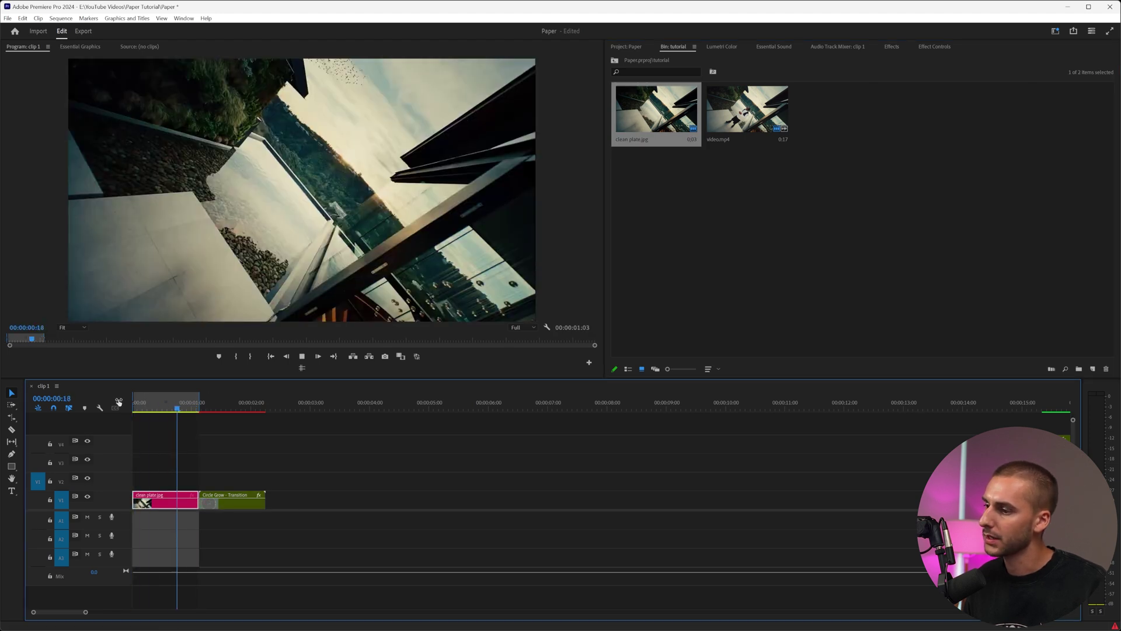
pyautogui.click(200, 408)
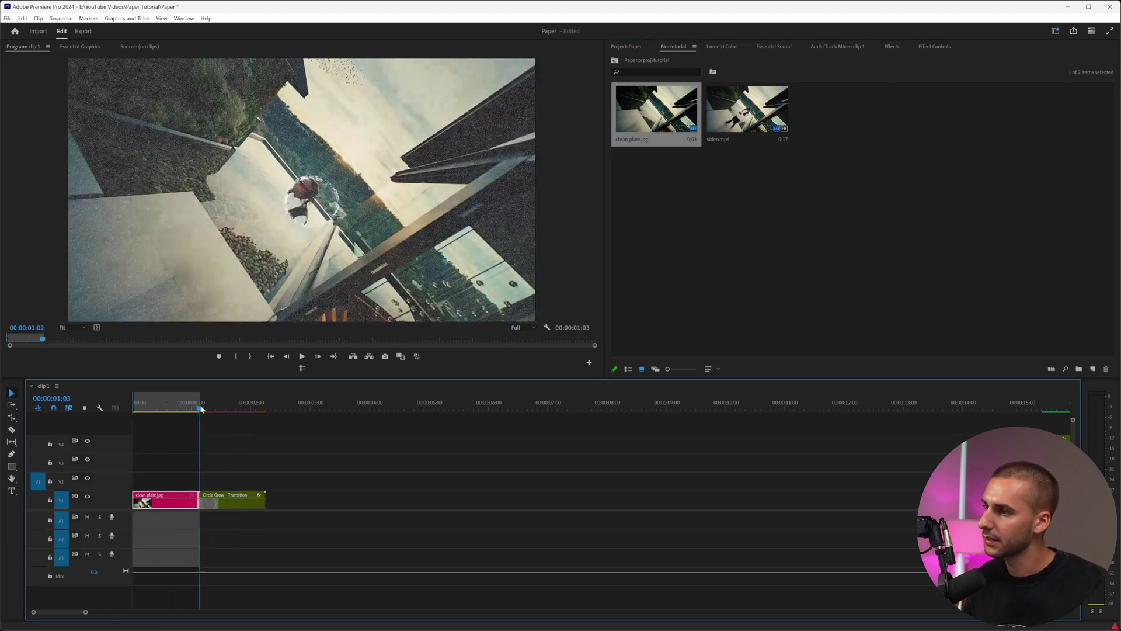
pyautogui.moveTo(201, 408); pyautogui.dragTo(155, 424)
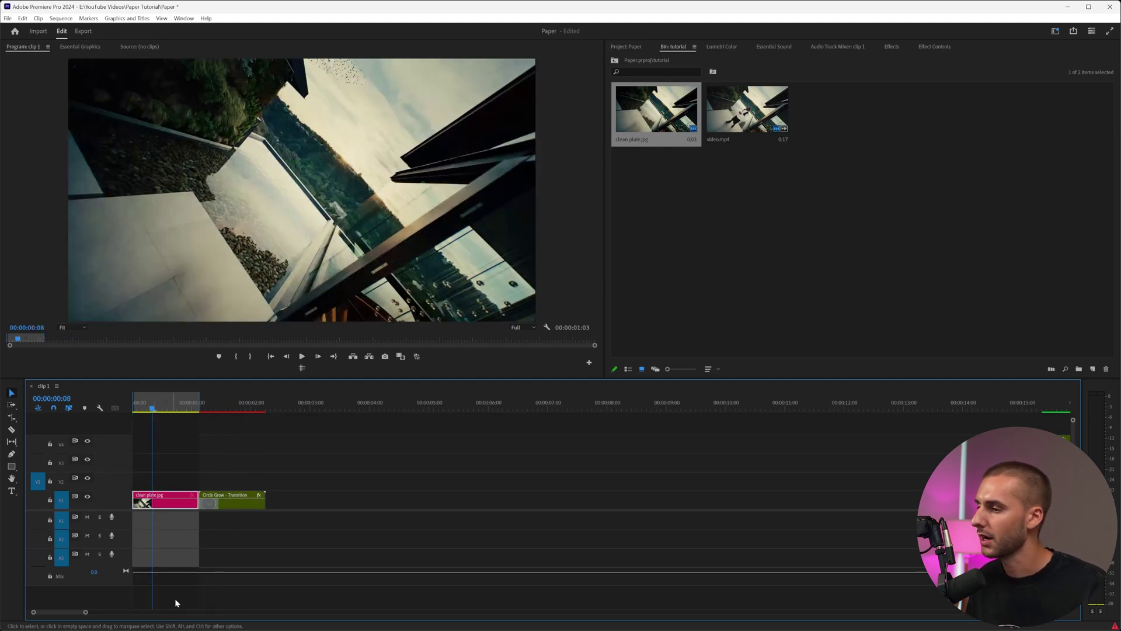
pyautogui.moveTo(200, 400); pyautogui.dragTo(409, 402)
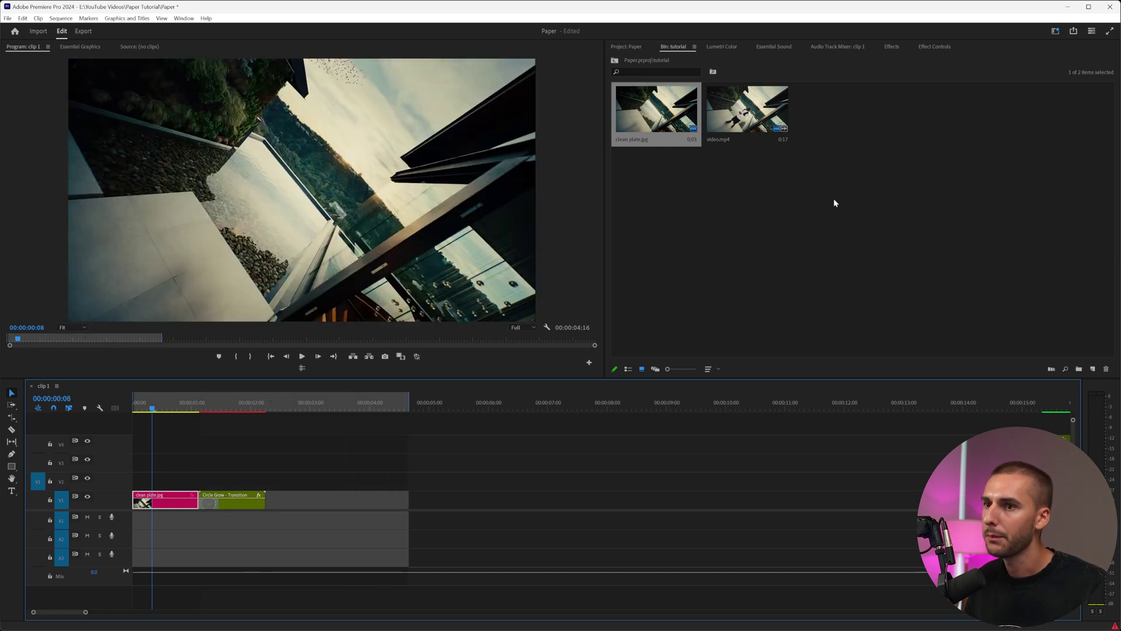
# Step: Add video.mp4 to V1 right after the transition as video only, without its audio
pyautogui.moveTo(759, 115); pyautogui.dragTo(276, 518)
pyautogui.moveTo(243, 404); pyautogui.dragTo(271, 411)
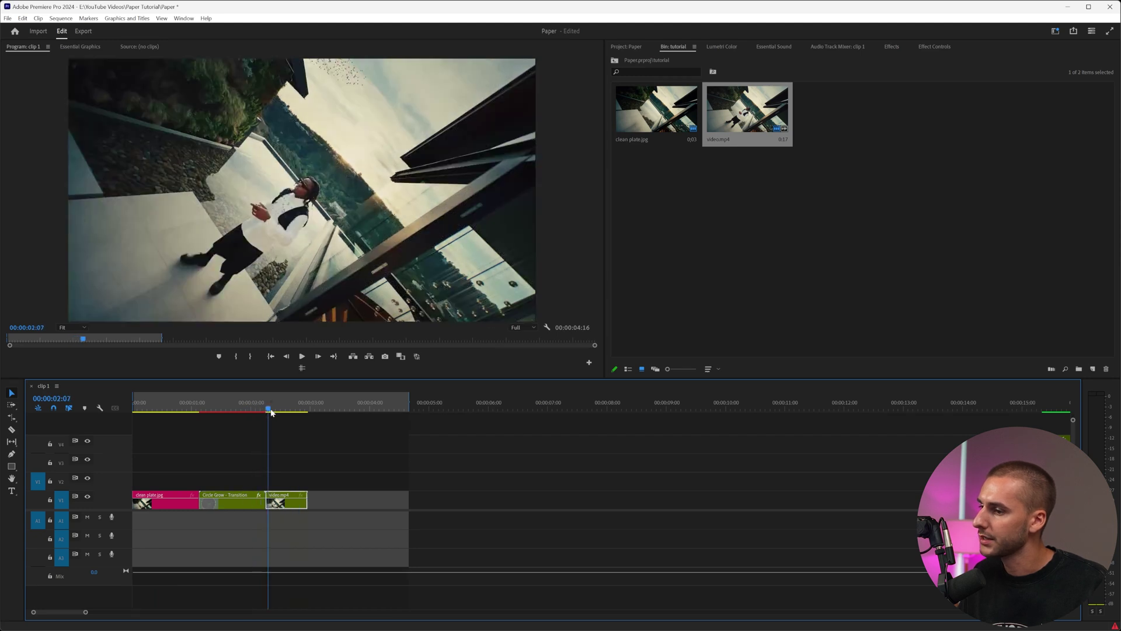
pyautogui.rightClick(287, 505)
pyautogui.click(409, 325)
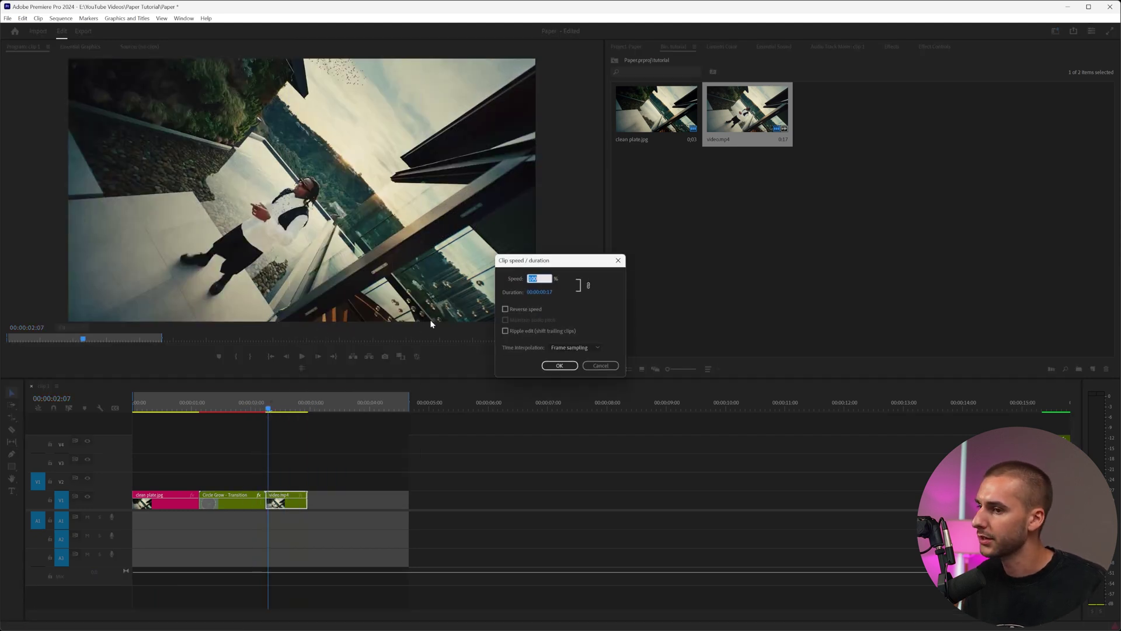
pyautogui.click(545, 364)
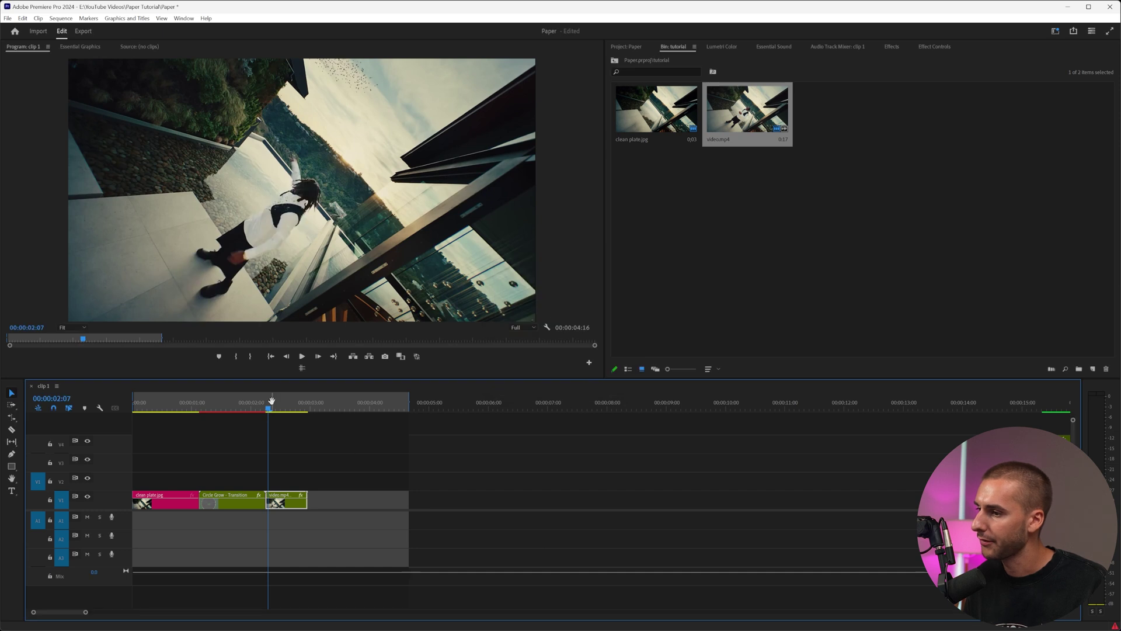
pyautogui.moveTo(267, 403)
pyautogui.mouseDown()
pyautogui.moveTo(250, 407)
pyautogui.moveTo(267, 409)
pyautogui.mouseUp()
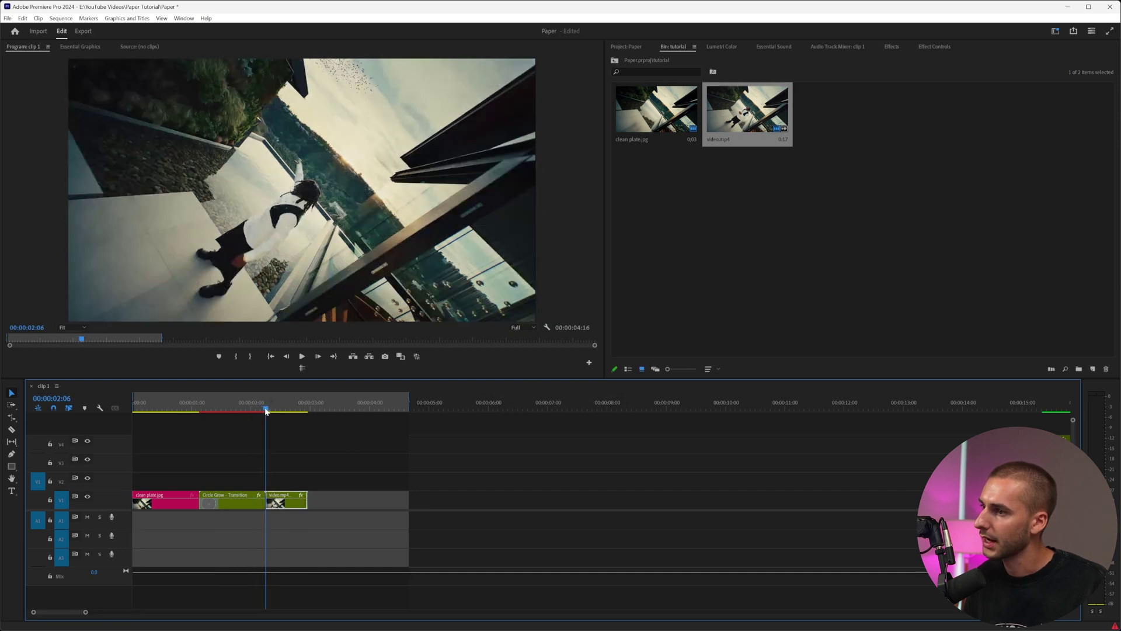
pyautogui.press('space')
pyautogui.click(255, 406)
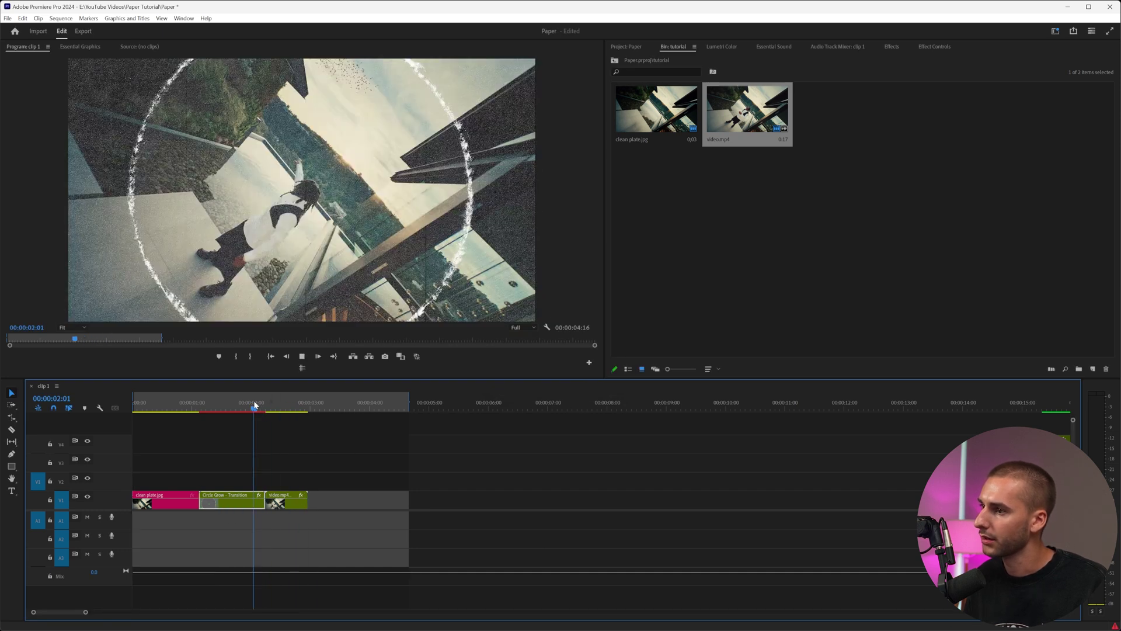
pyautogui.press('space')
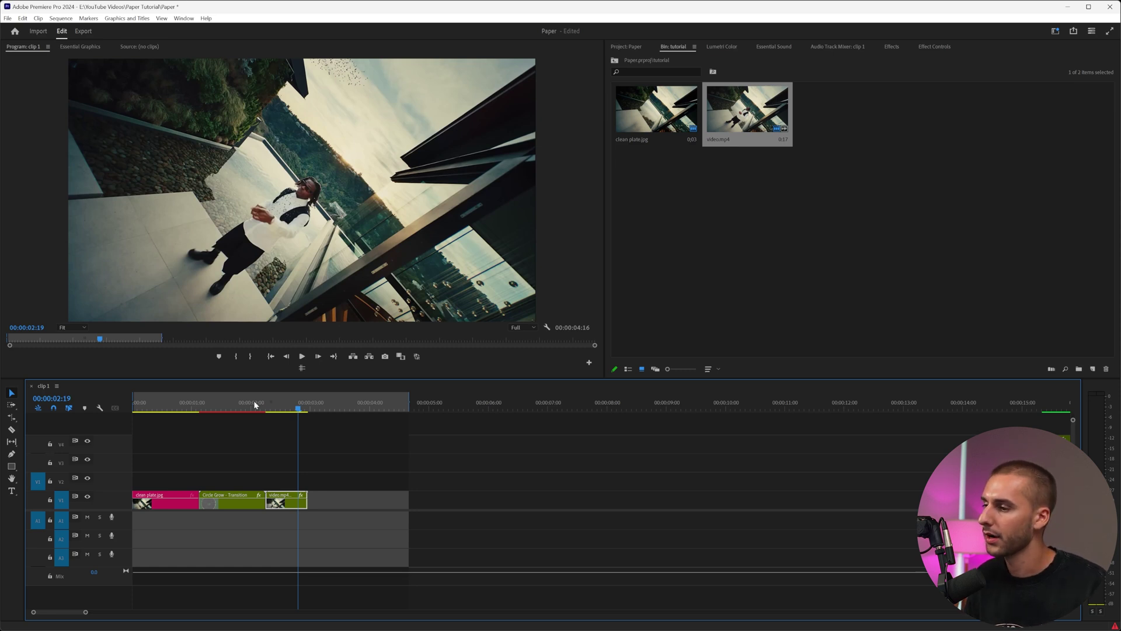
pyautogui.moveTo(255, 404); pyautogui.dragTo(192, 428)
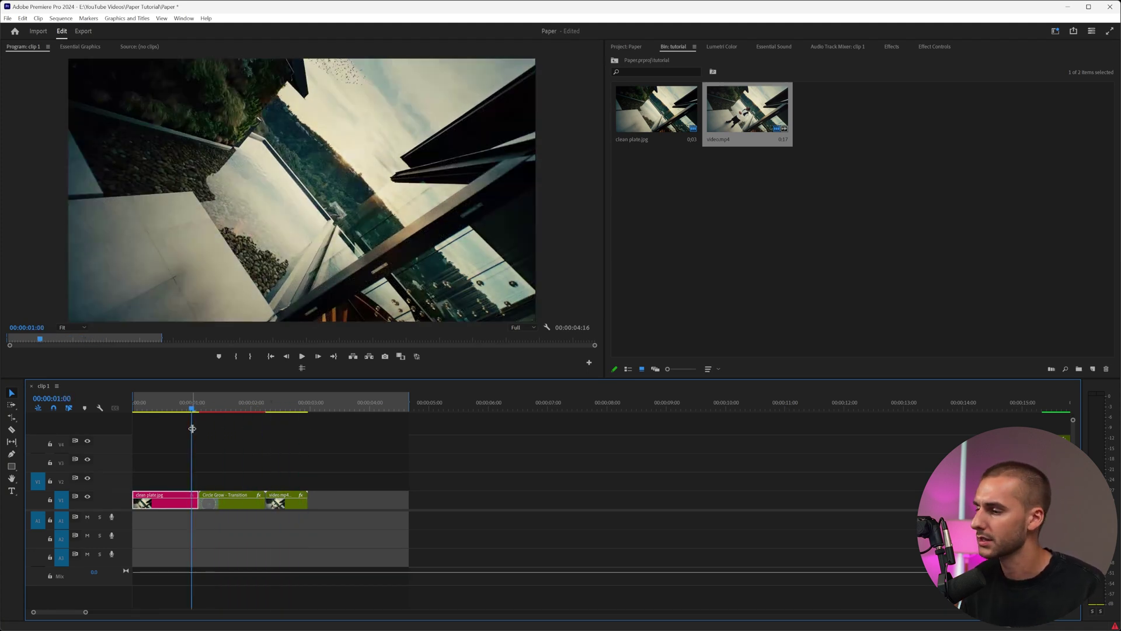
pyautogui.press('Home')
pyautogui.press('space')
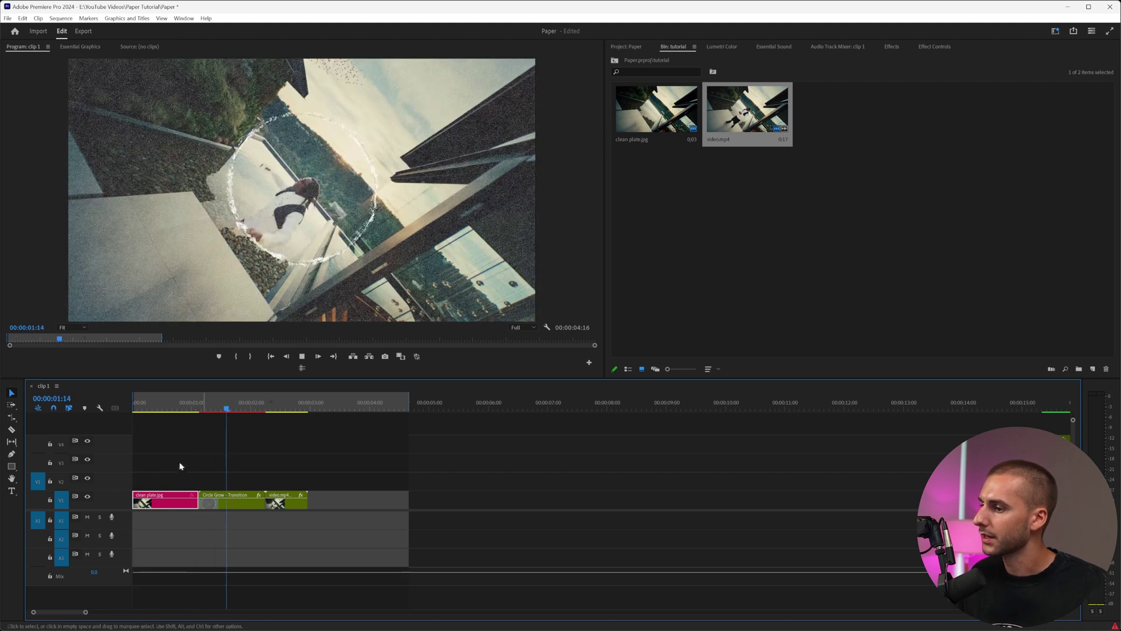
pyautogui.click(202, 407)
pyautogui.moveTo(201, 407); pyautogui.dragTo(288, 420)
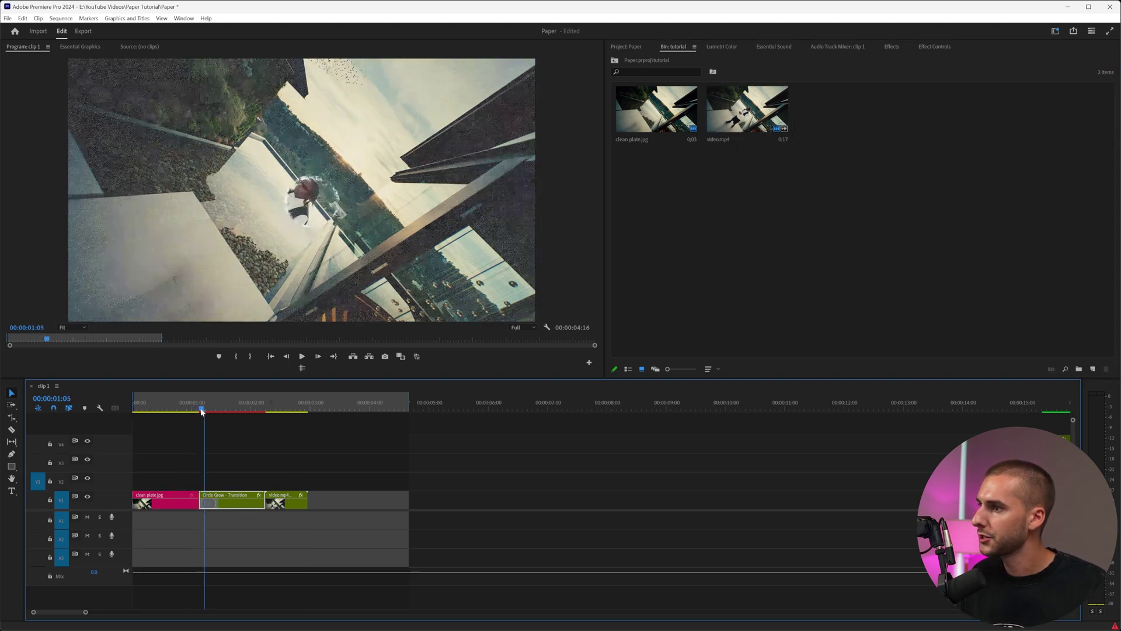
# Step: Import Low Res Clean 12fps.mov from the Printer Paper Overlays (Clean) folder
pyautogui.click(755, 233)
pyautogui.doubleClick(755, 234)
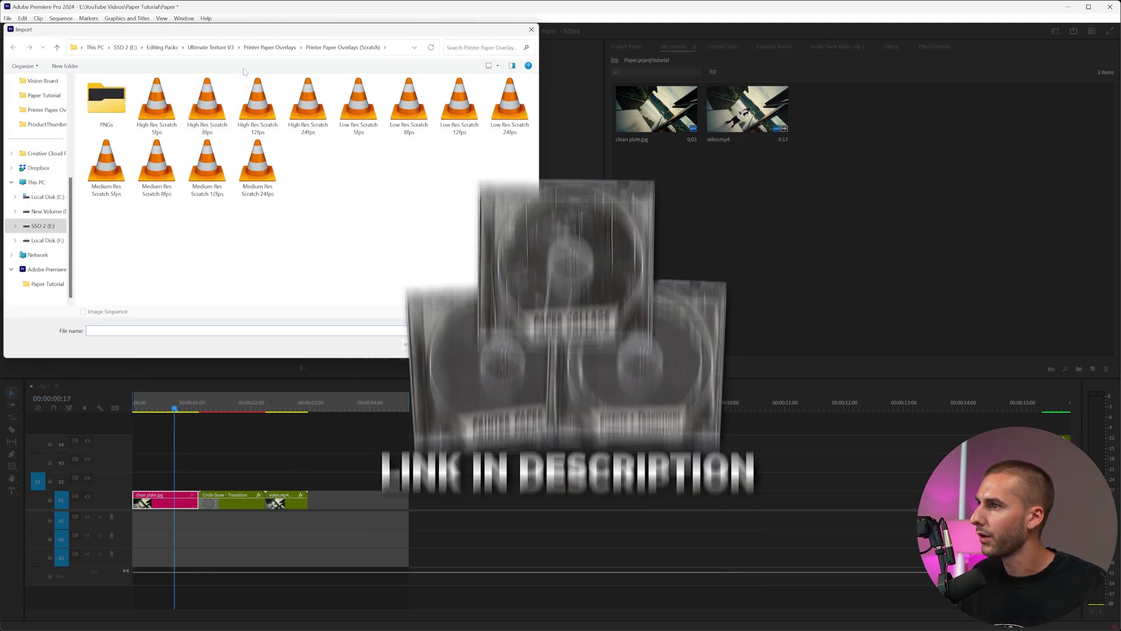
pyautogui.click(270, 47)
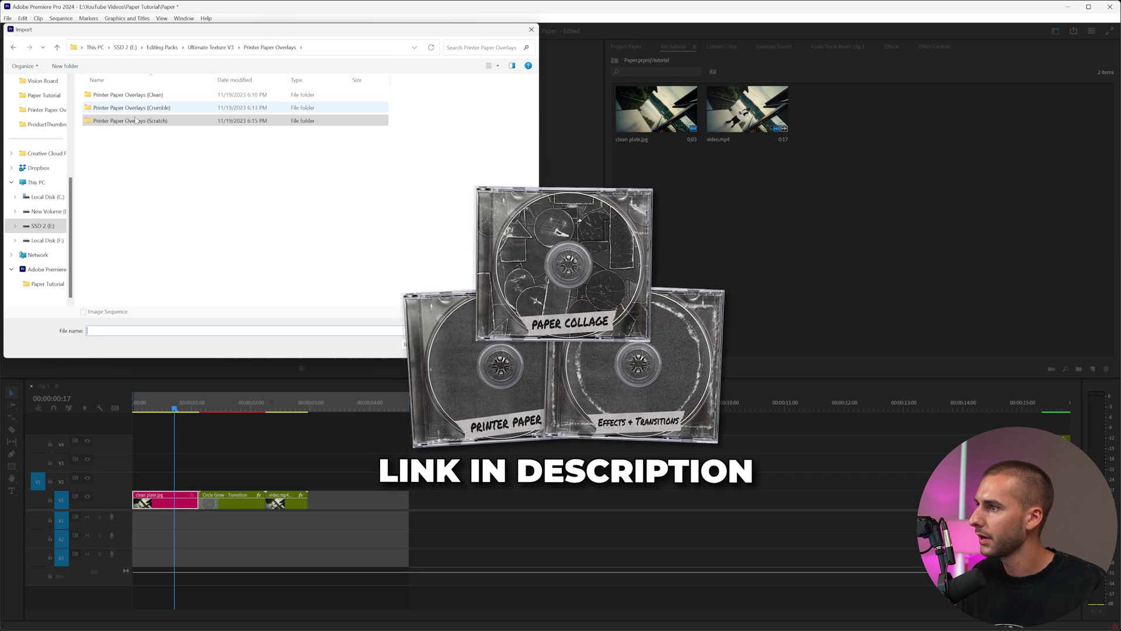
pyautogui.doubleClick(153, 95)
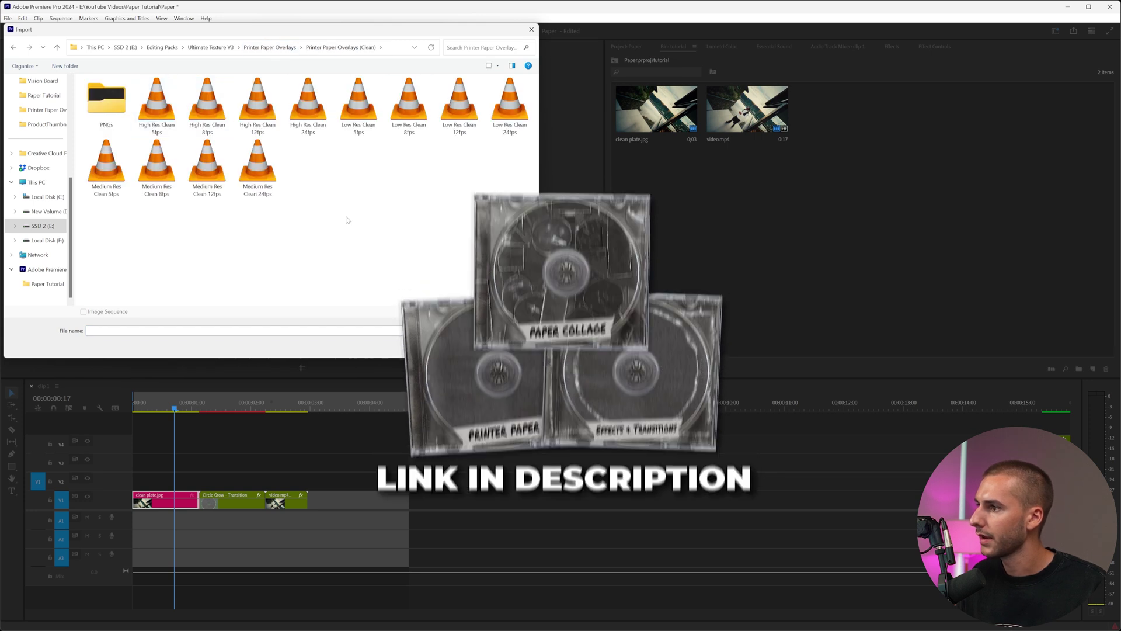
pyautogui.doubleClick(455, 106)
# Step: Place the overlay on V2 above the clips, scale it to frame size, and play it back
pyautogui.moveTo(851, 123); pyautogui.dragTo(158, 484)
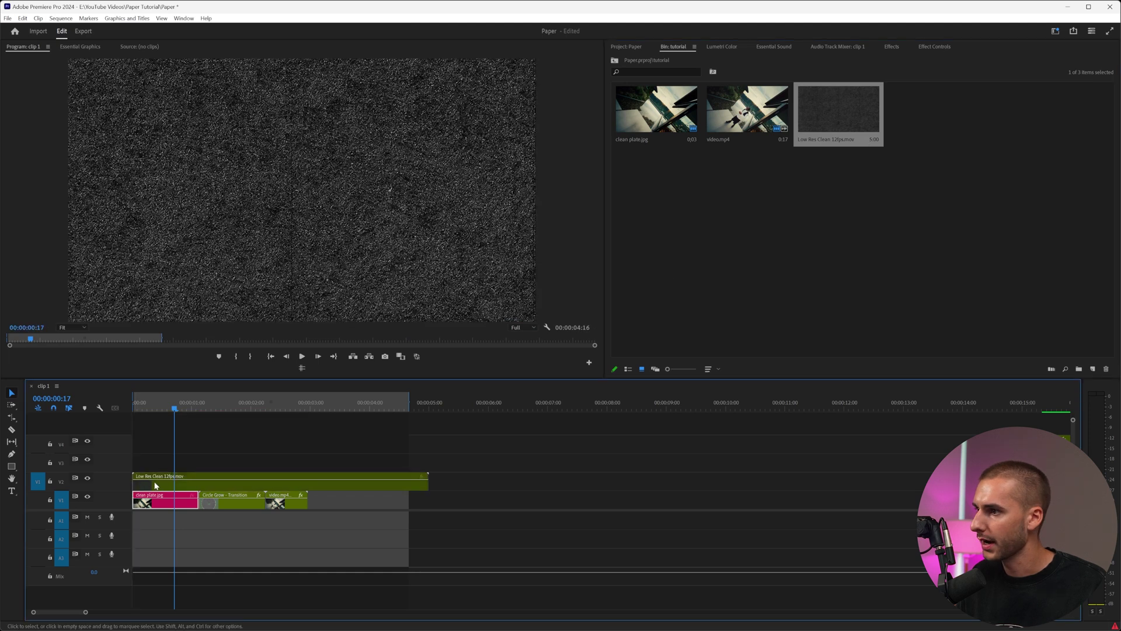
pyautogui.rightClick(159, 482)
pyautogui.click(197, 393)
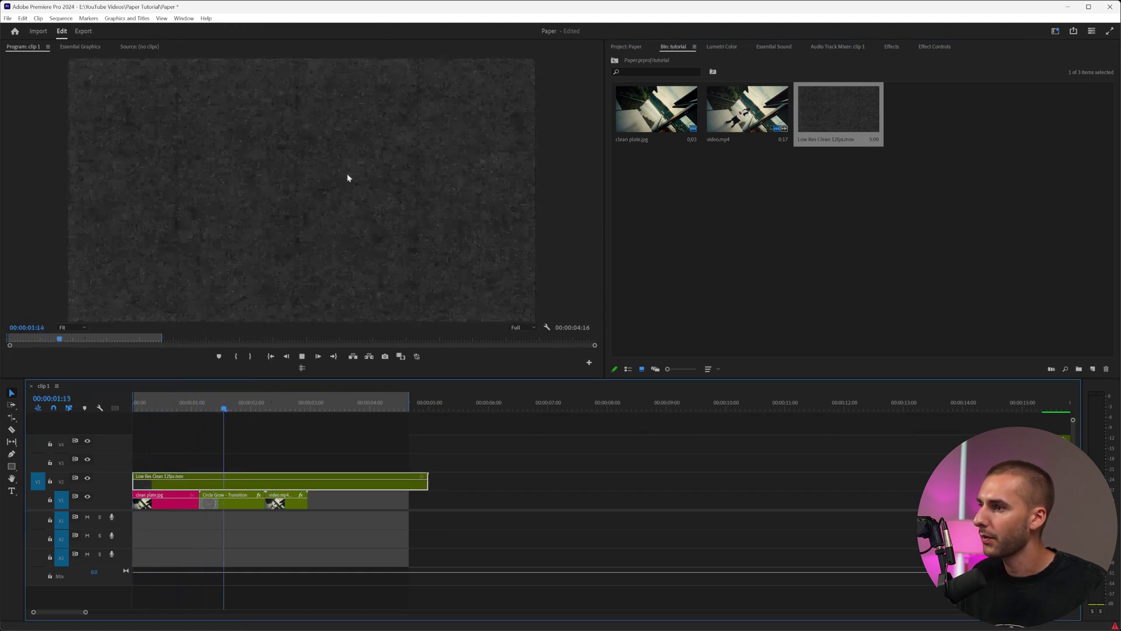
pyautogui.press('space')
# Step: Set the V2 grain overlay's blend mode to Screen
pyautogui.click(941, 48)
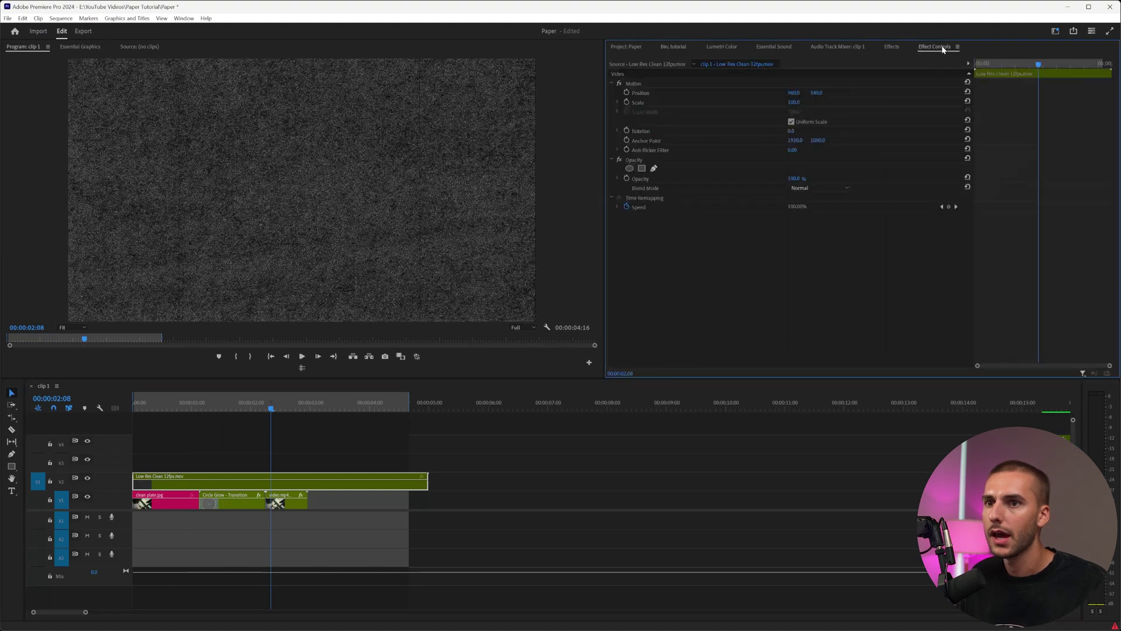
pyautogui.click(829, 187)
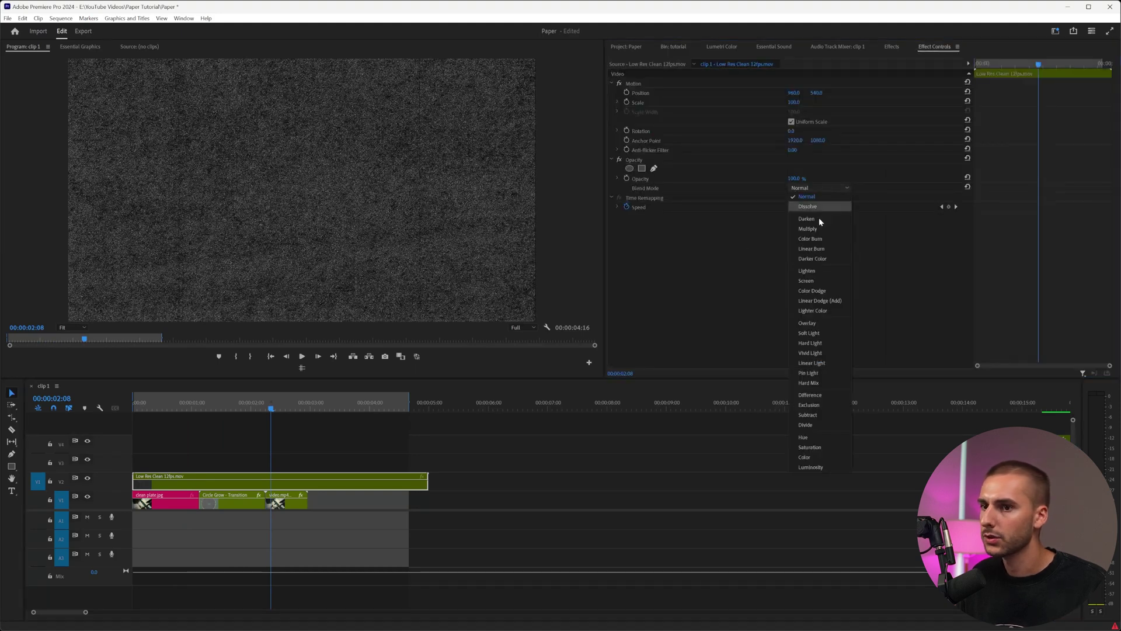
pyautogui.click(816, 281)
# Step: Cut the overlay around the Circle Grow transition, delete the middle piece, and trim its end to the video clip
pyautogui.moveTo(168, 407); pyautogui.dragTo(268, 427)
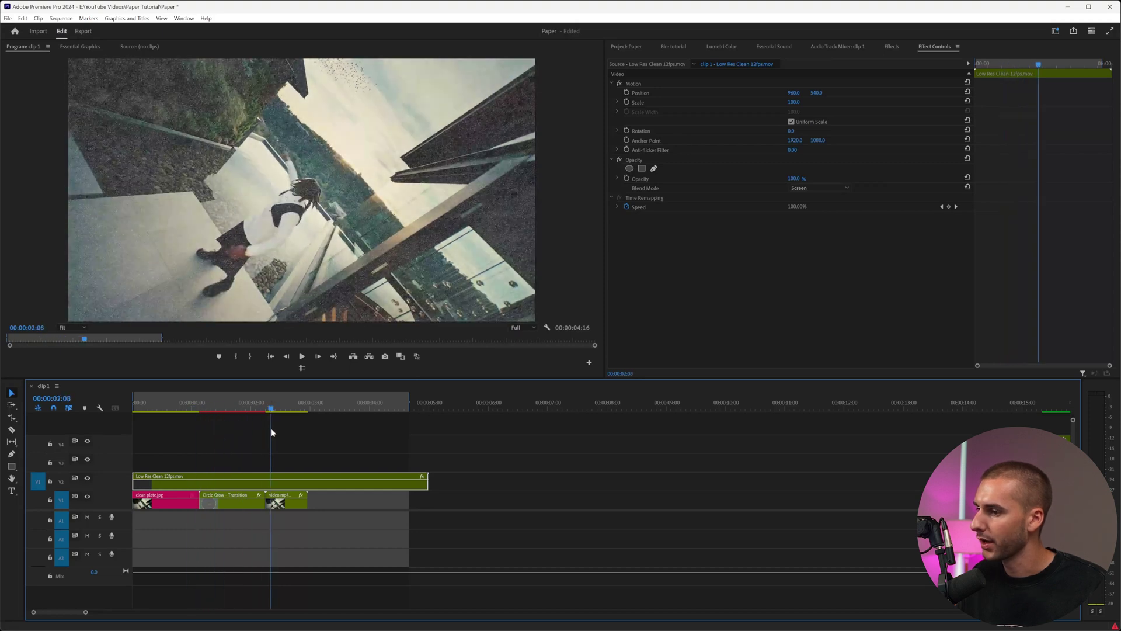
pyautogui.click(267, 483)
pyautogui.click(198, 482)
pyautogui.press('v')
pyautogui.click(220, 487)
pyautogui.press('Delete')
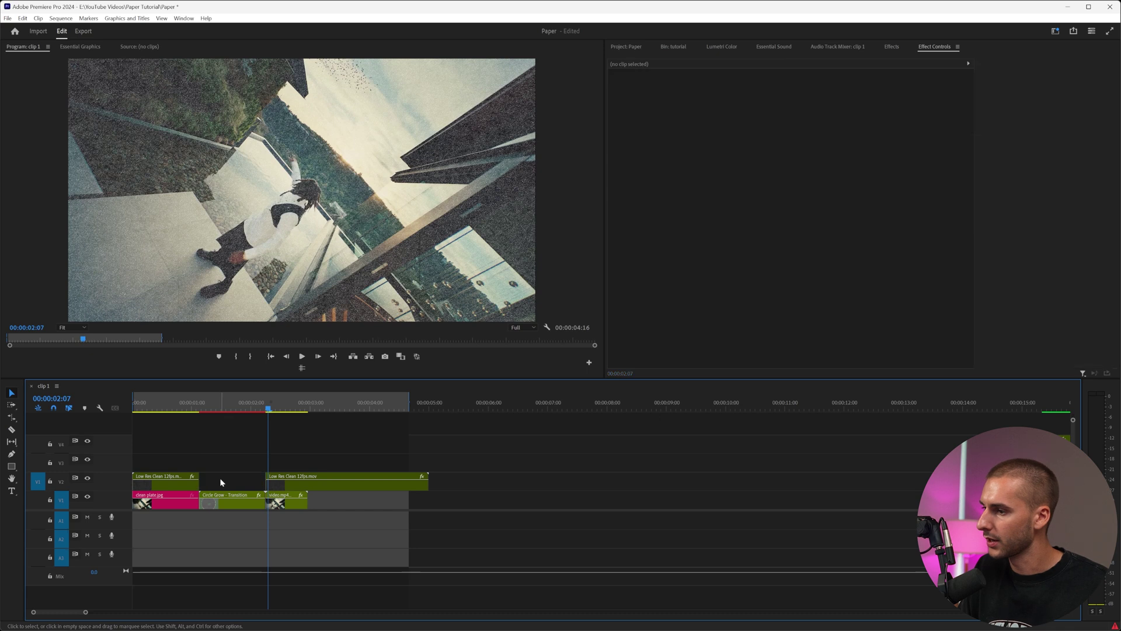
pyautogui.moveTo(267, 484); pyautogui.dragTo(308, 487)
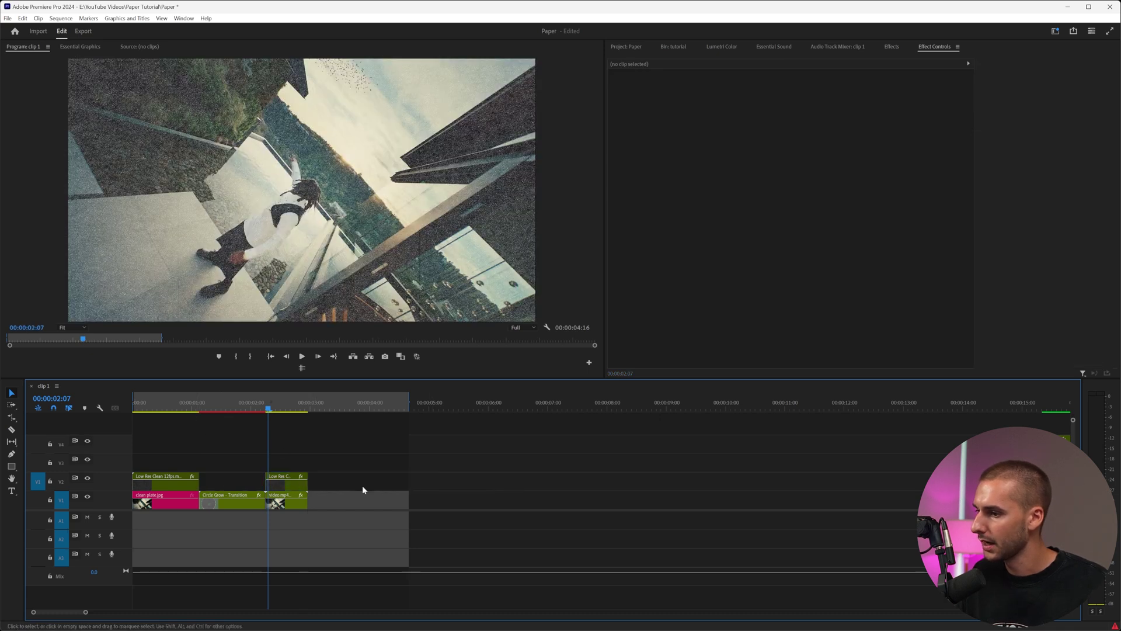
# Step: Preview the sequence from the start, then open the New Item list in the project bin
pyautogui.click(674, 46)
pyautogui.press('Home')
pyautogui.press('space')
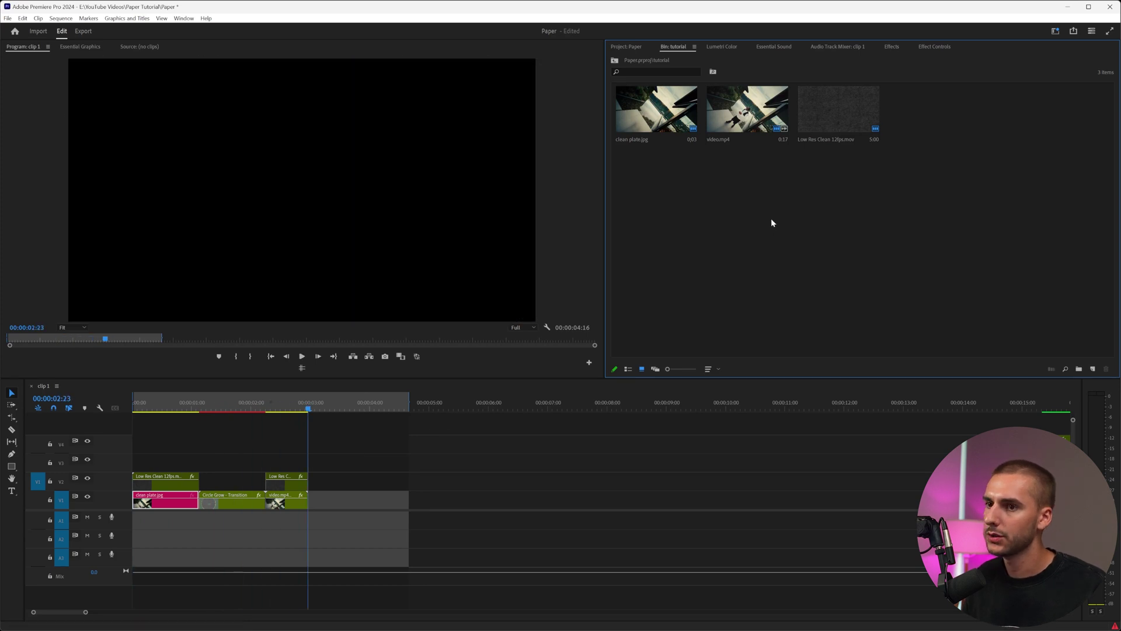
pyautogui.press('space')
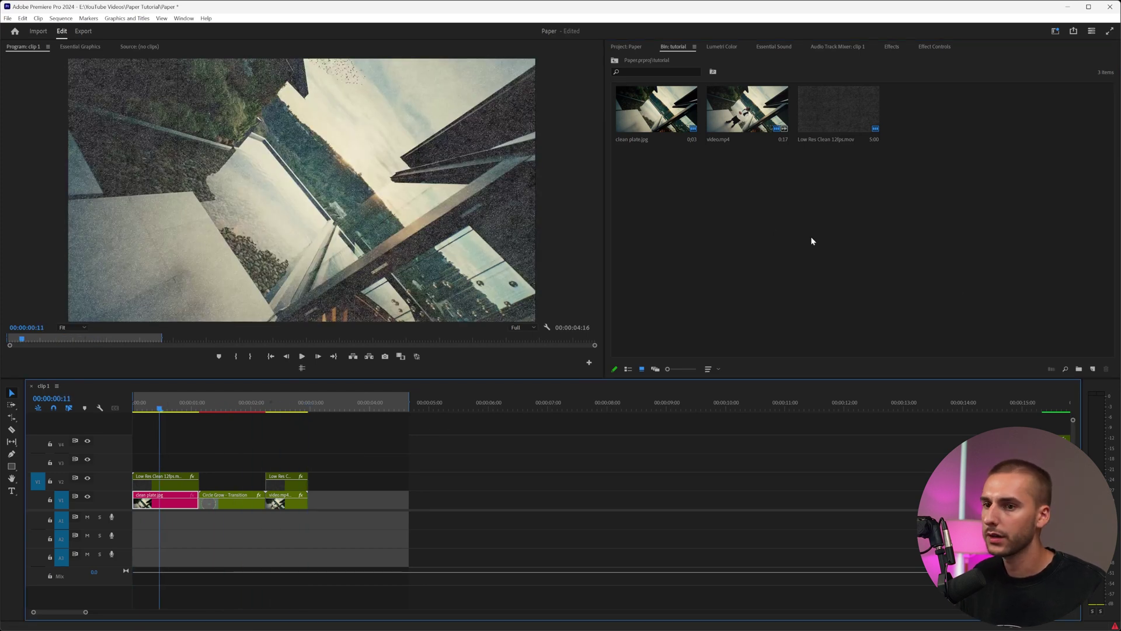
pyautogui.click(1093, 370)
# Step: Create a 1920×1080 adjustment layer and place it on V3 above all clips
pyautogui.click(1048, 411)
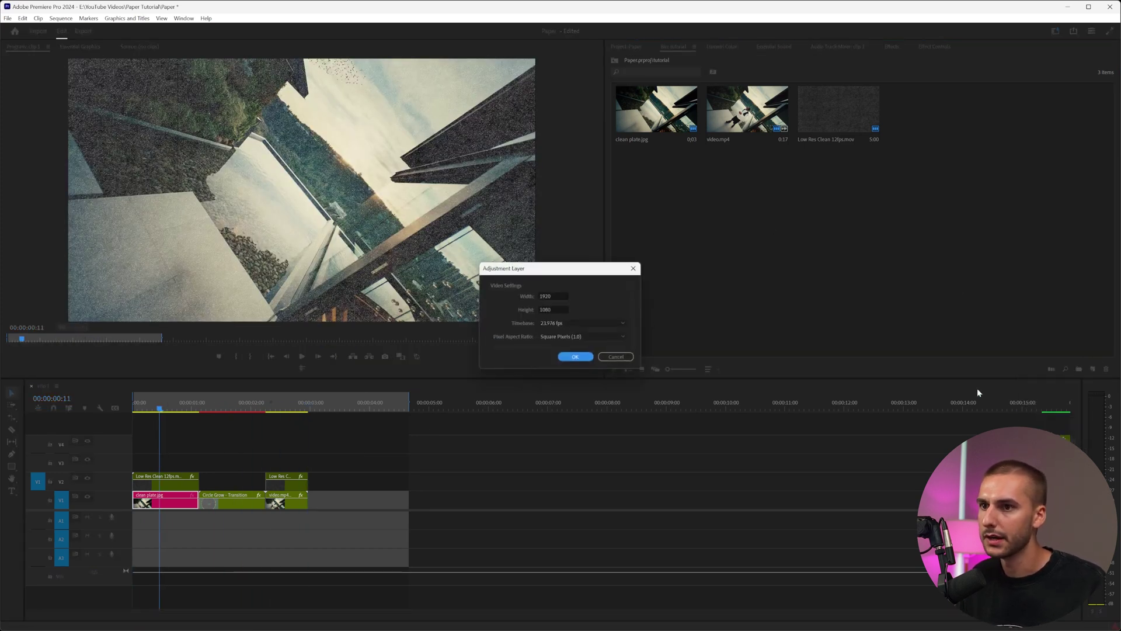
pyautogui.click(575, 356)
pyautogui.moveTo(925, 126); pyautogui.dragTo(140, 461)
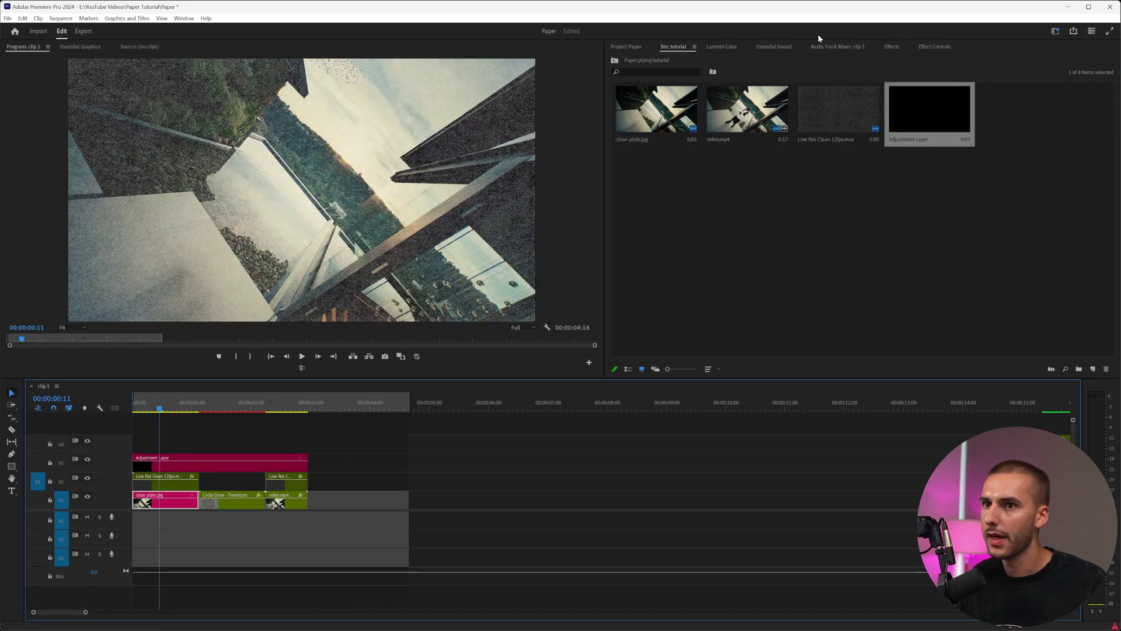
# Step: Apply the Transform effect to the adjustment layer
pyautogui.click(891, 47)
pyautogui.write('transform')
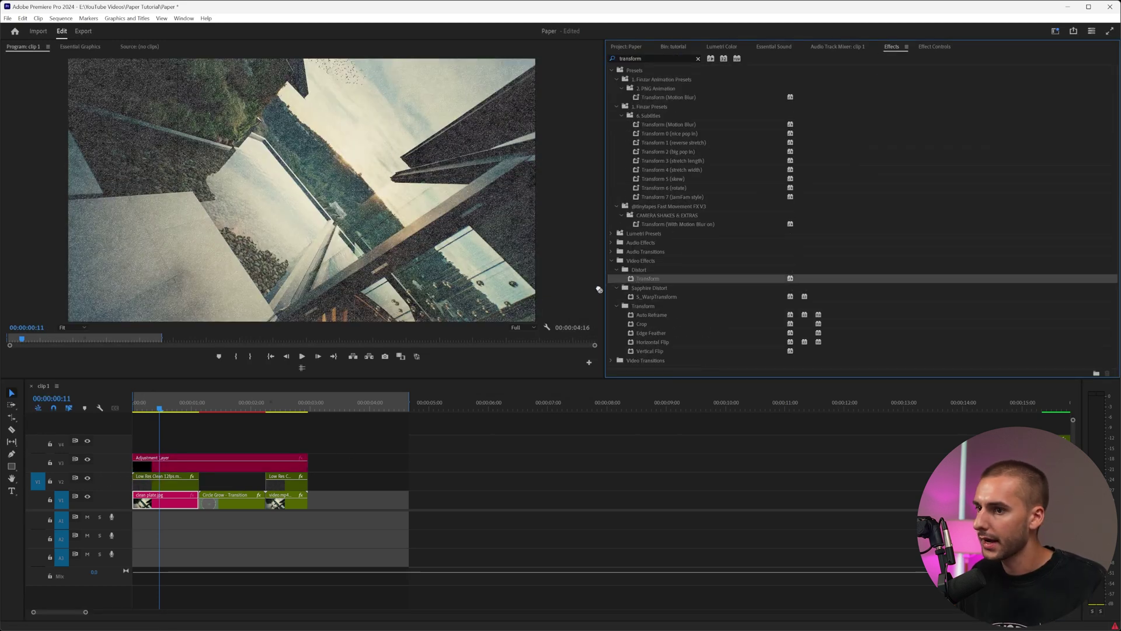
pyautogui.click(222, 464)
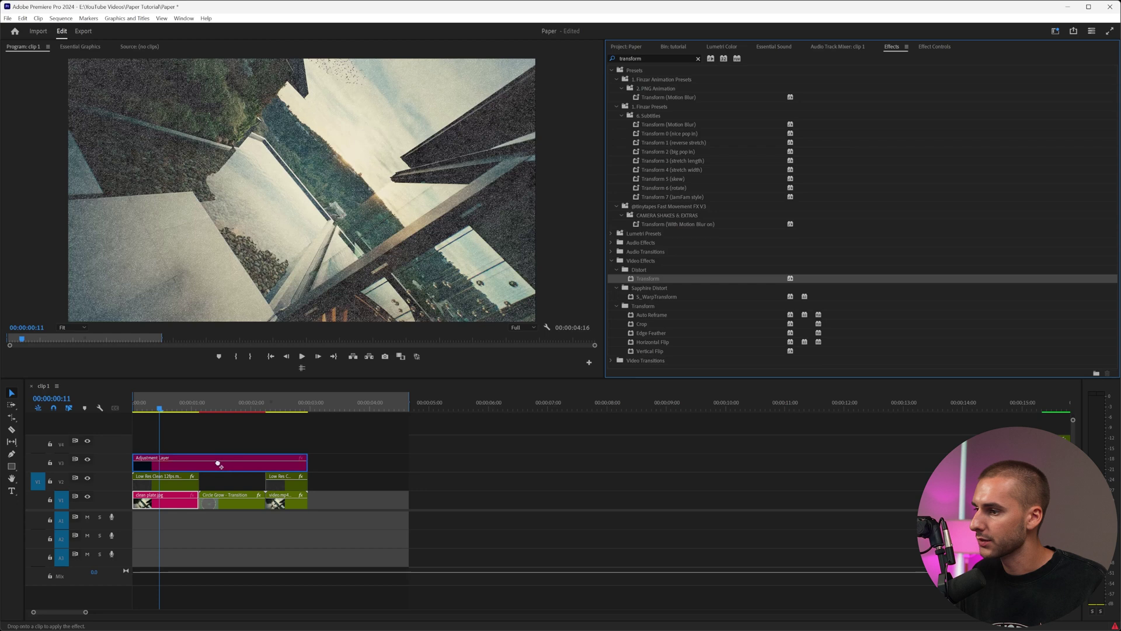
pyautogui.click(924, 48)
pyautogui.press('Home')
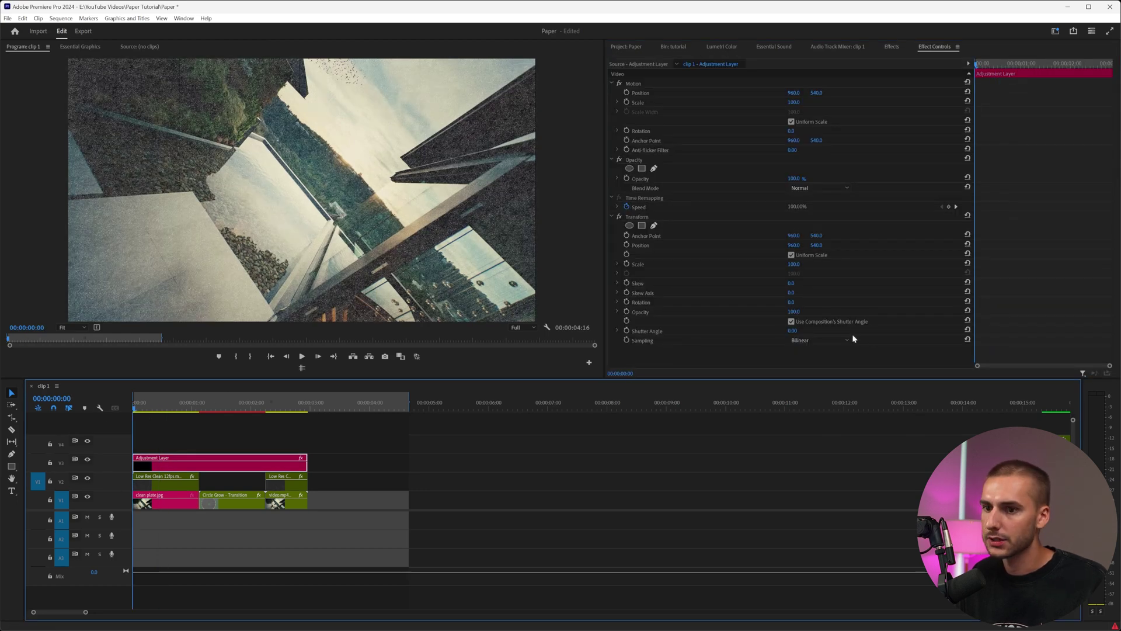
# Step: Keyframe Transform Scale from 100 up to 110 near 2:04 and turn off composition shutter angle
pyautogui.click(626, 264)
pyautogui.click(1074, 62)
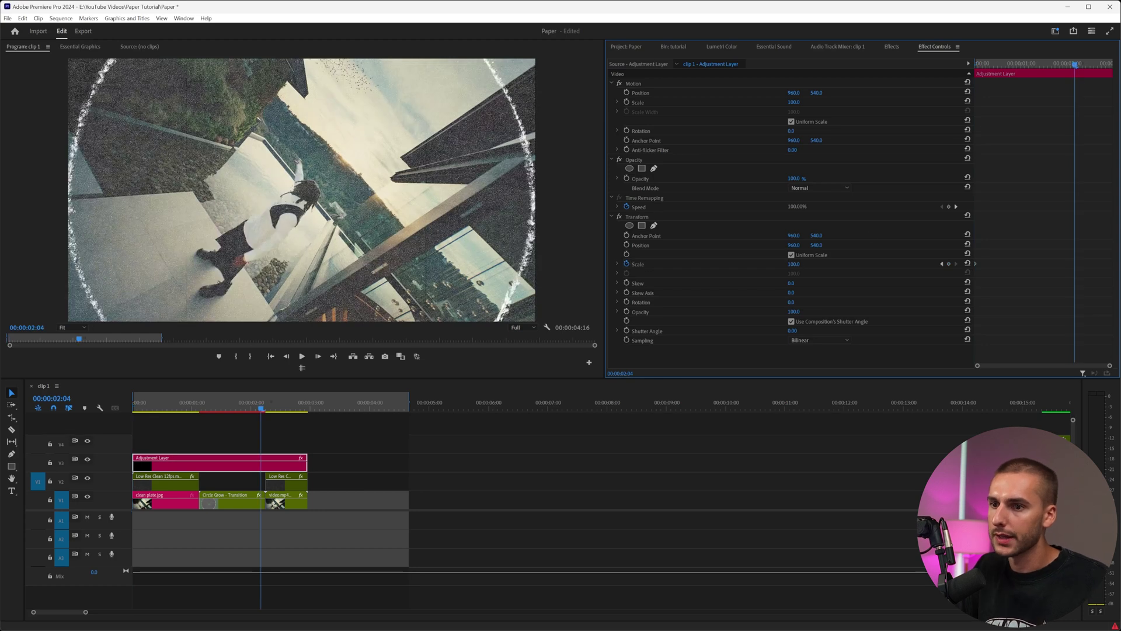
pyautogui.write('11')
pyautogui.write('0')
pyautogui.press('Return')
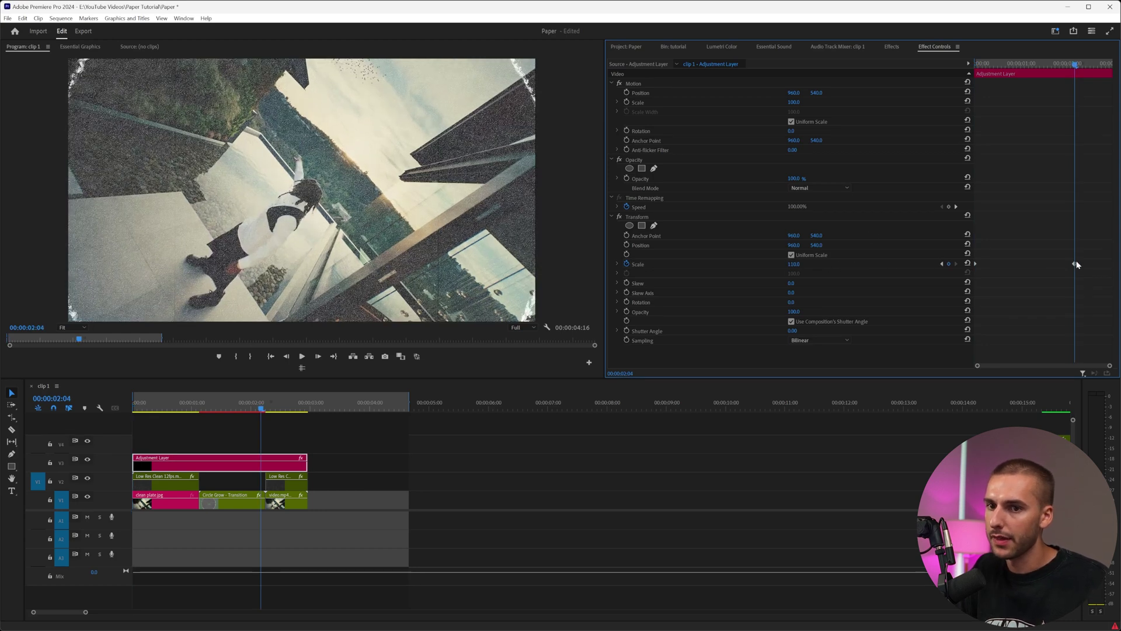
pyautogui.moveTo(1077, 265); pyautogui.dragTo(1111, 264)
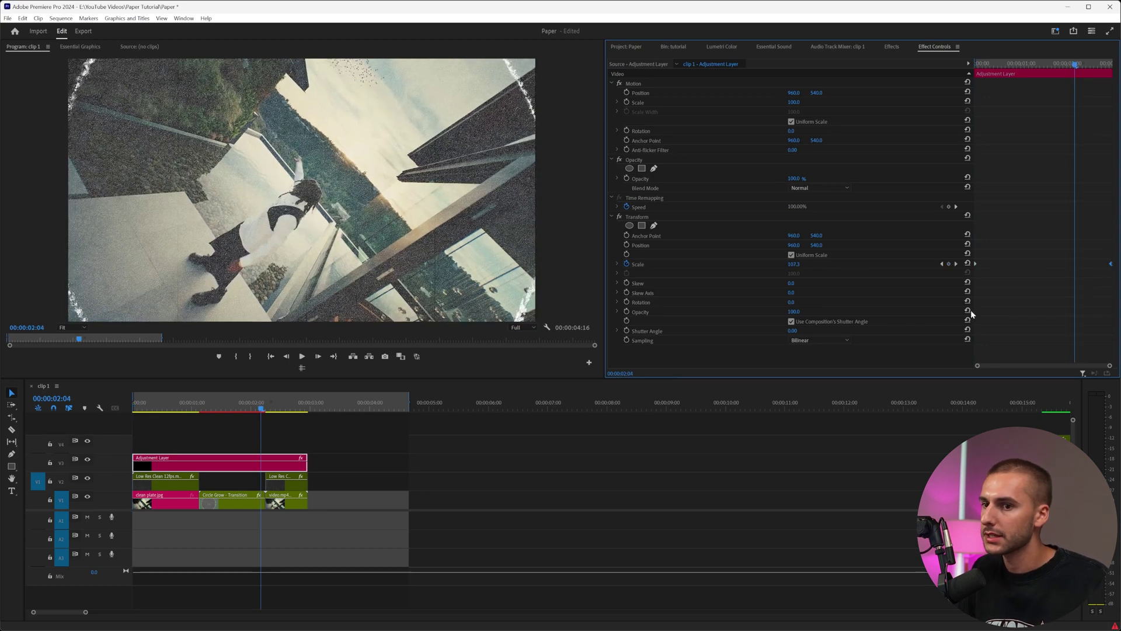
pyautogui.click(792, 322)
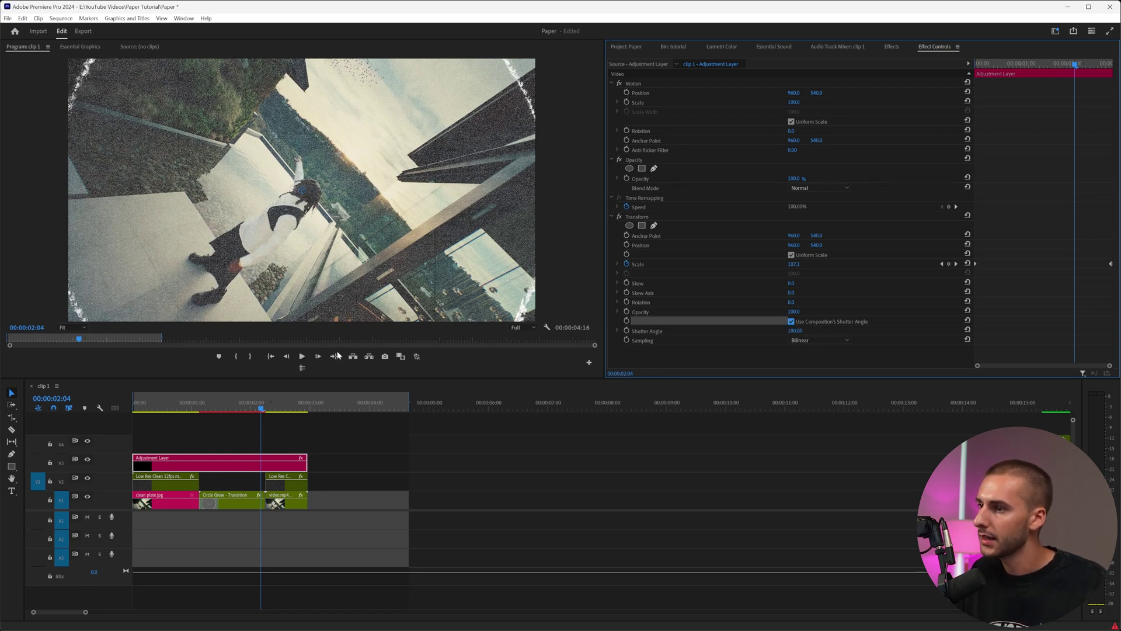
# Step: Play back the zoom-in from the start of the sequence
pyautogui.click(134, 401)
pyautogui.press('space')
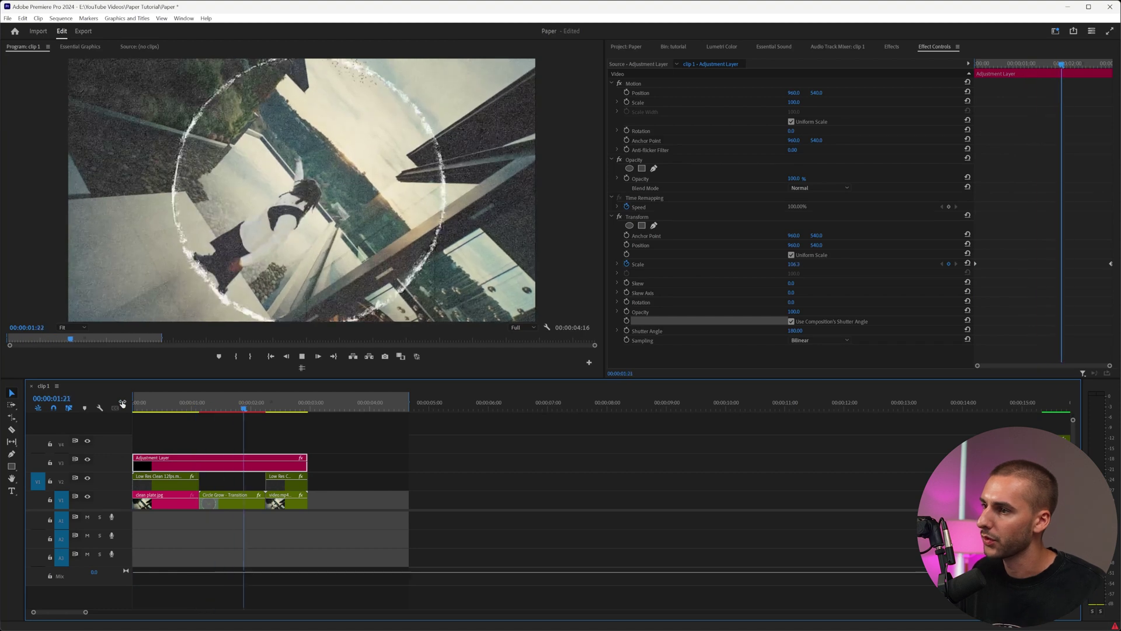
pyautogui.click(180, 407)
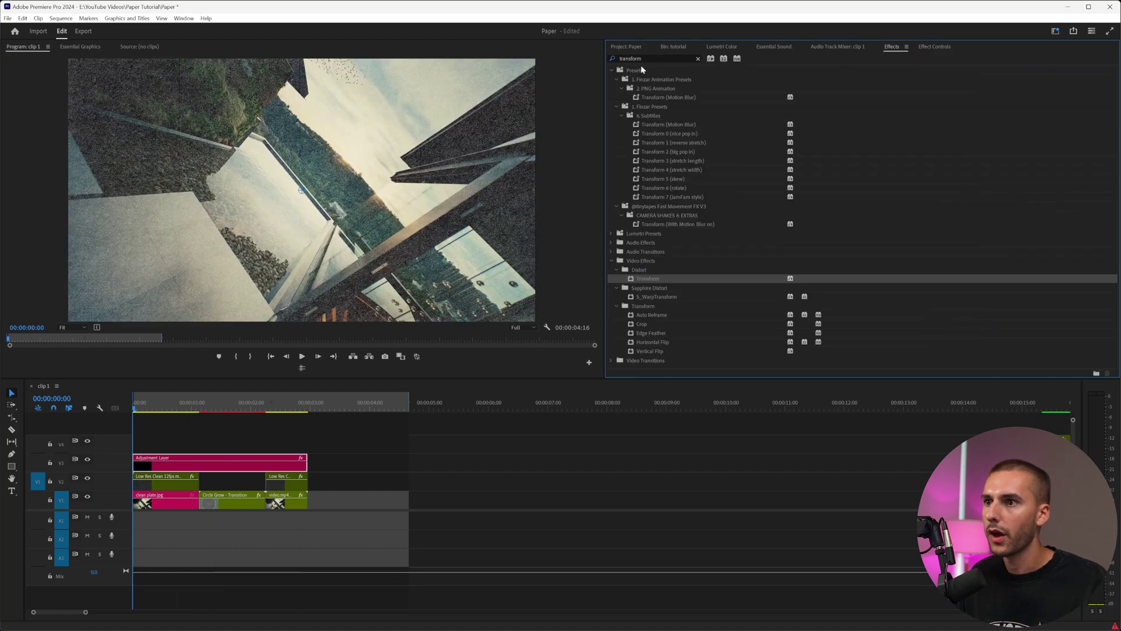
# Step: Apply Posterize Time at 12 fps to the adjustment layer, placed above Transform
pyautogui.click(653, 56)
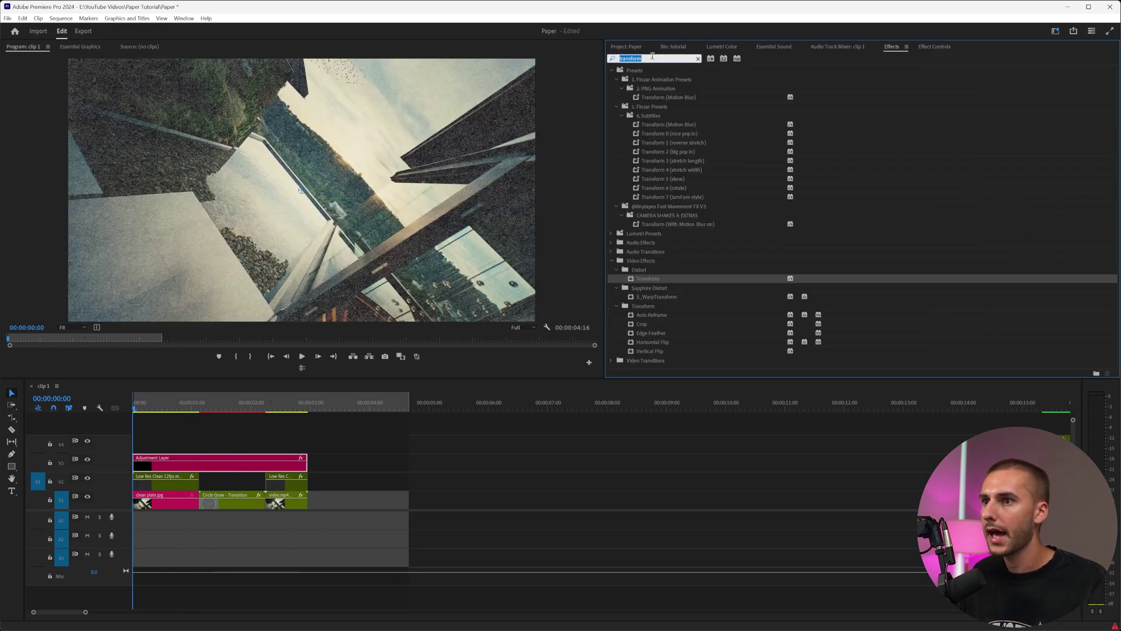
pyautogui.write('post')
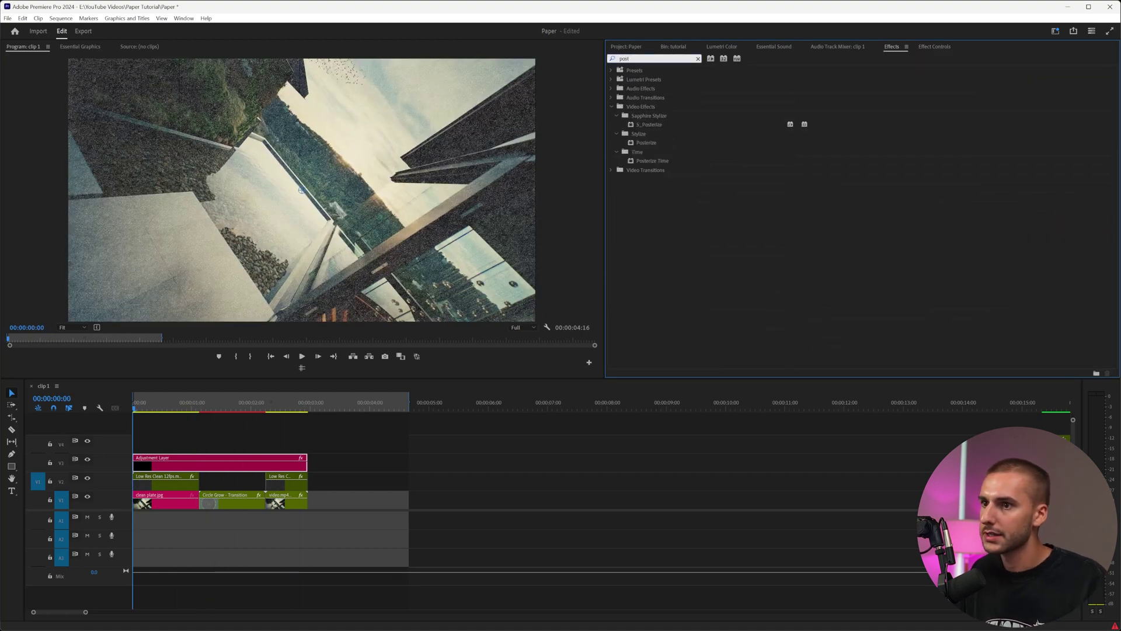
pyautogui.moveTo(652, 161); pyautogui.dragTo(222, 462)
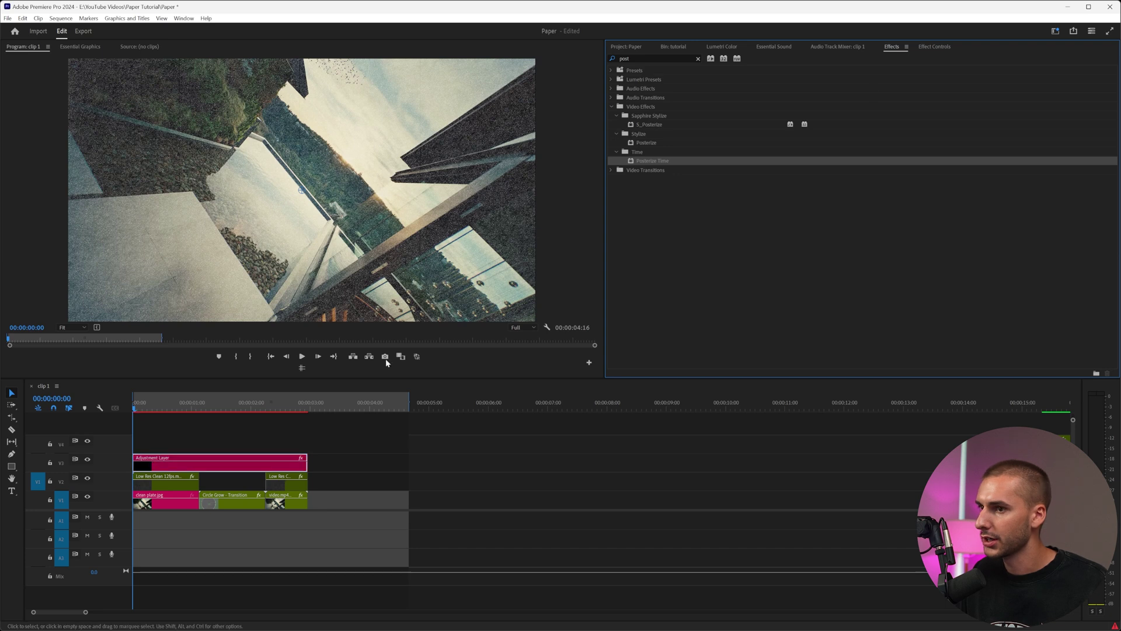
pyautogui.click(935, 46)
pyautogui.click(611, 216)
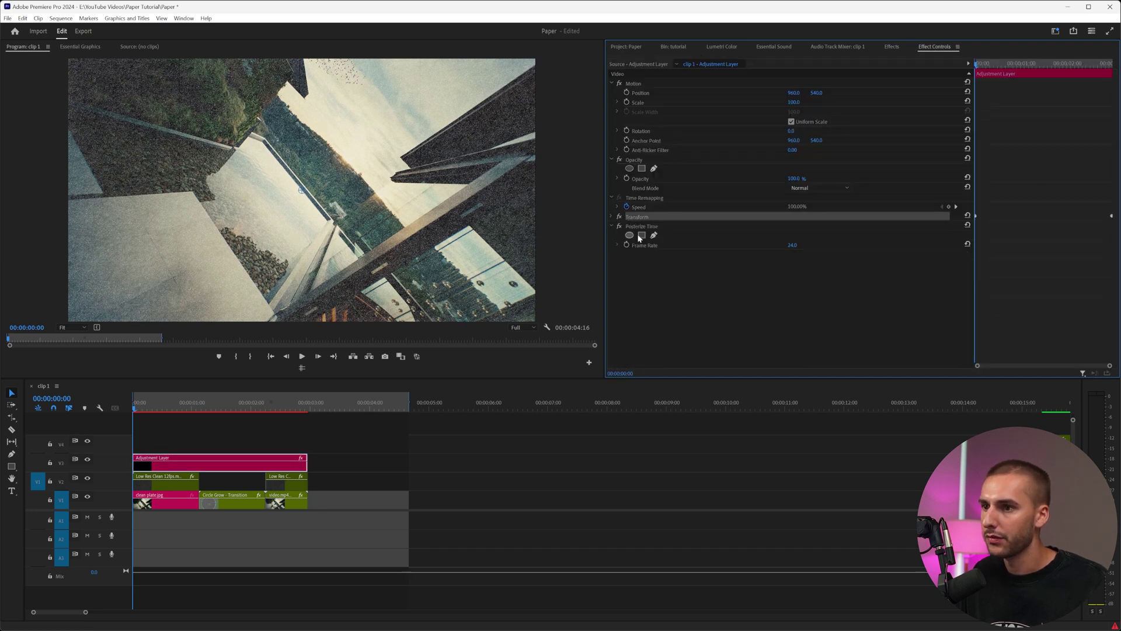
pyautogui.moveTo(643, 216); pyautogui.dragTo(644, 218)
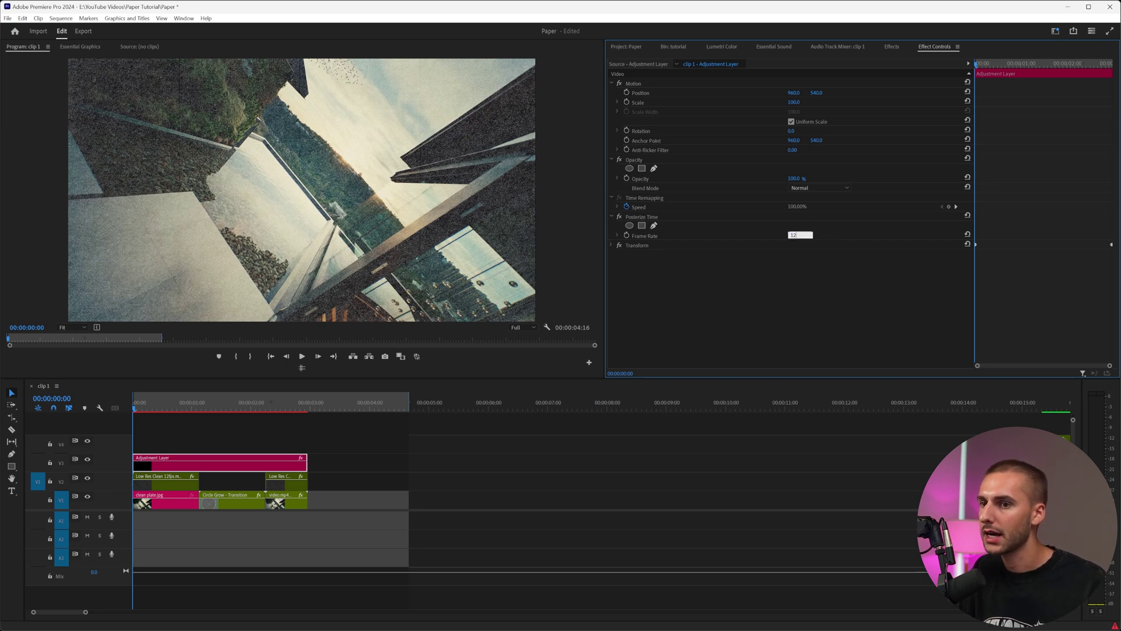
# Step: Split the adjustment layer at the transition's start and end, removing Posterize Time from the middle piece
pyautogui.click(201, 466)
pyautogui.click(265, 465)
pyautogui.press('v')
pyautogui.click(232, 464)
pyautogui.click(223, 408)
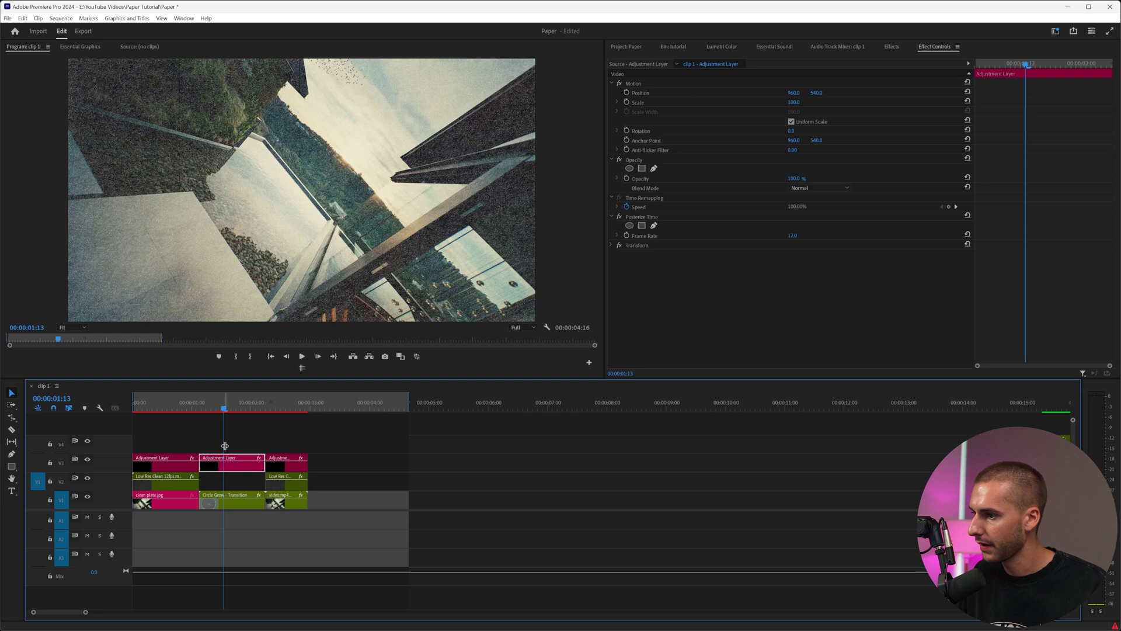
pyautogui.click(653, 217)
pyautogui.click(167, 501)
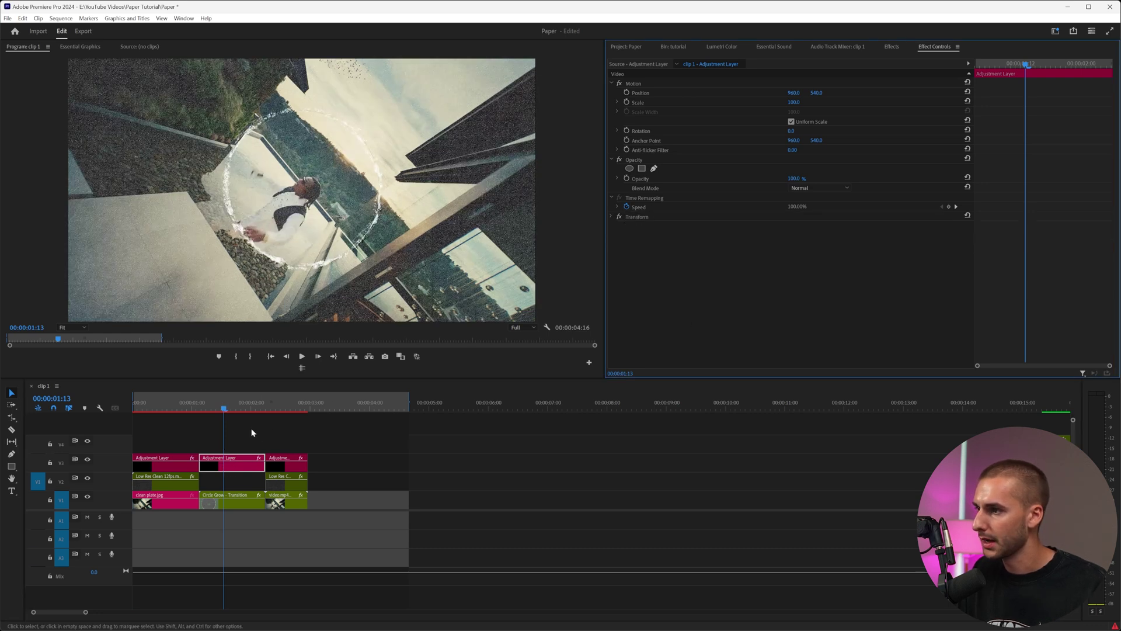
# Step: Render and play the sequence to review the choppy 12 fps effect
pyautogui.moveTo(223, 408); pyautogui.dragTo(143, 412)
pyautogui.press('Return')
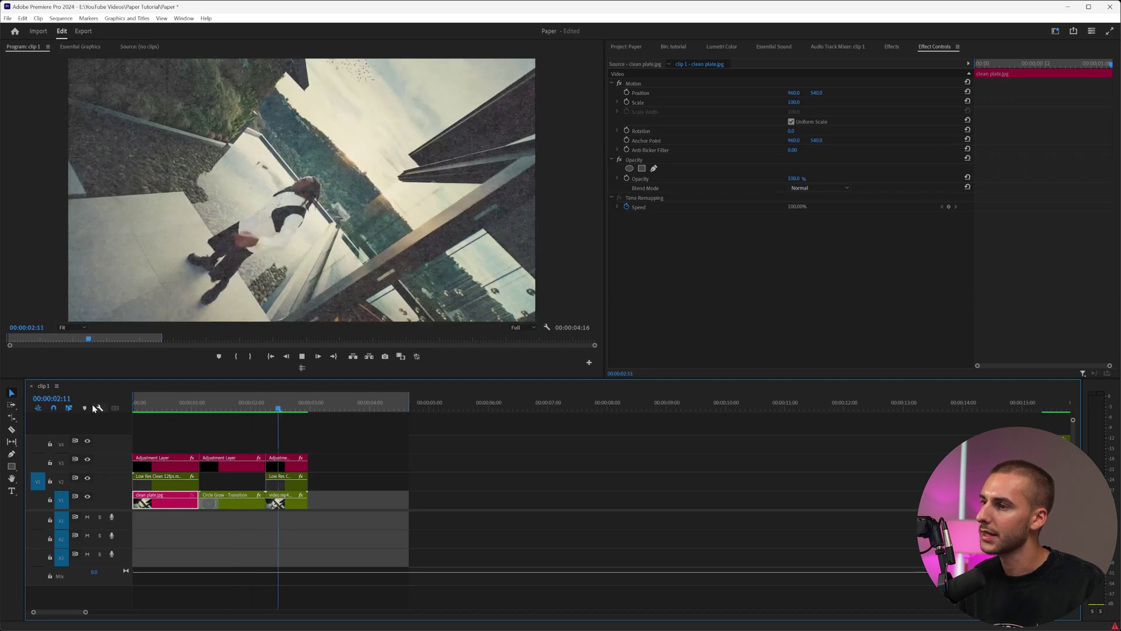
pyautogui.press('space')
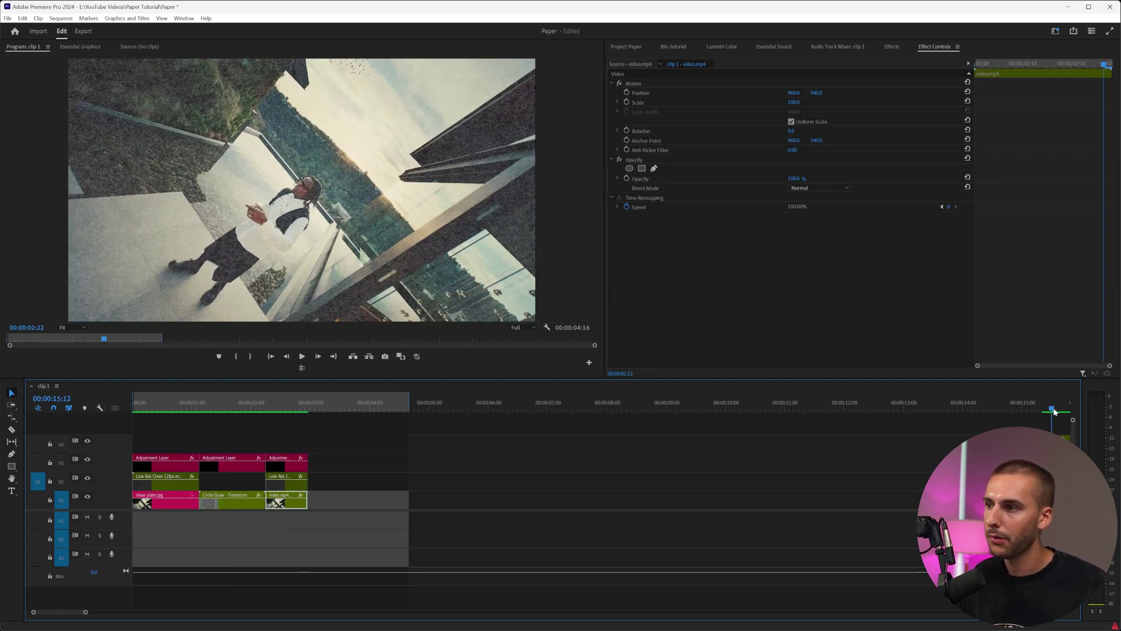
pyautogui.click(1052, 404)
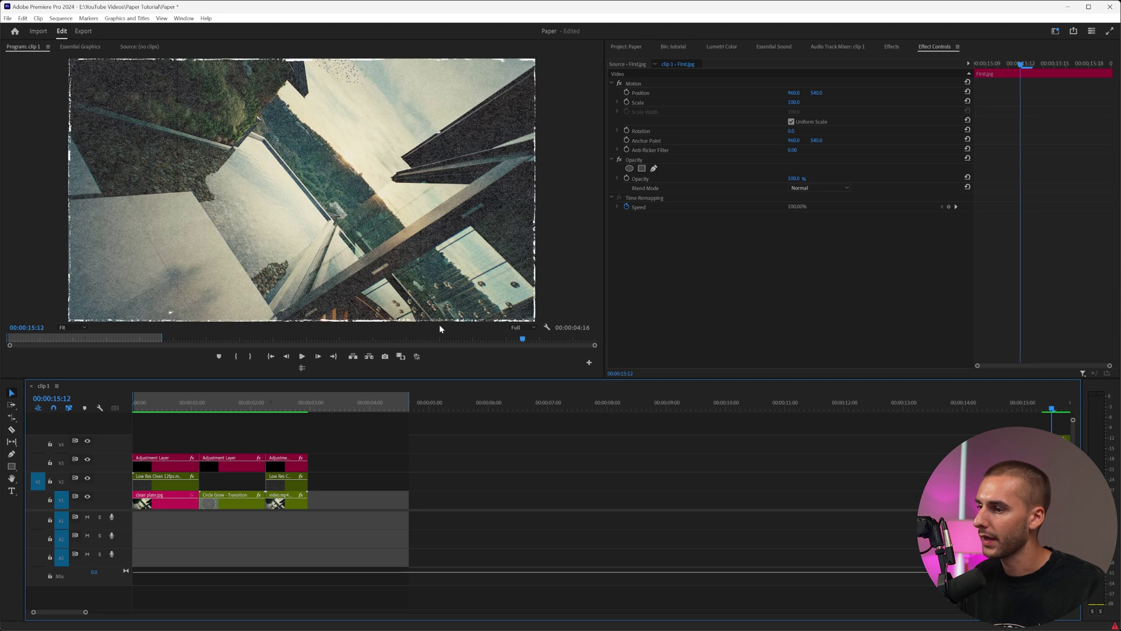
pyautogui.press('Home')
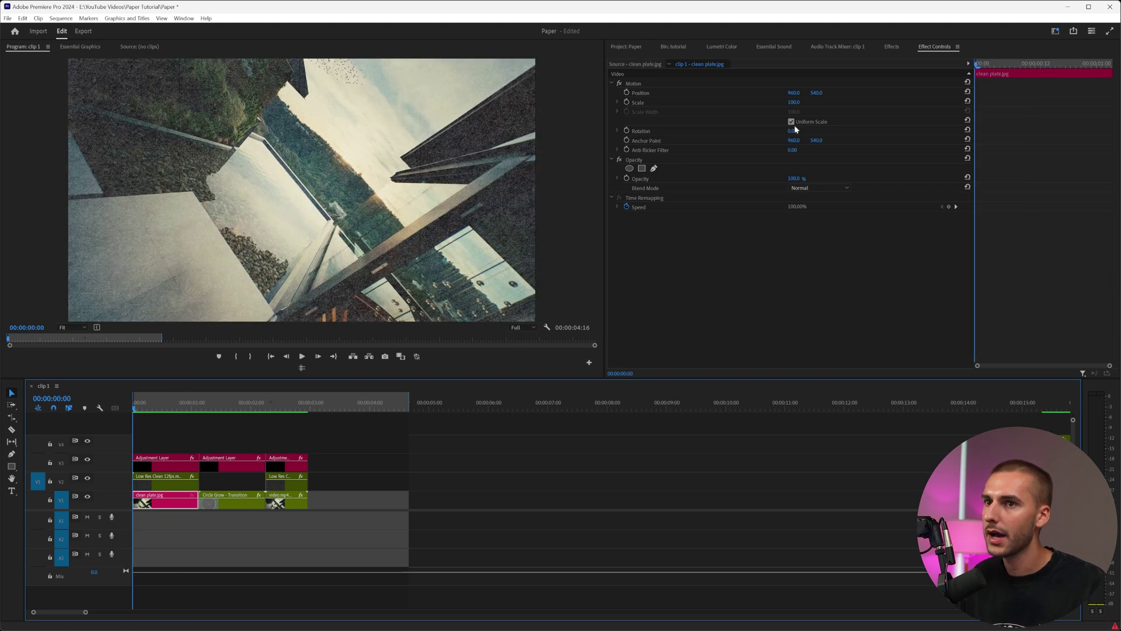
# Step: Import Medium Res Scratch 12fps from the Printer Paper Overlays folder and place it on V4
pyautogui.click(673, 46)
pyautogui.doubleClick(857, 238)
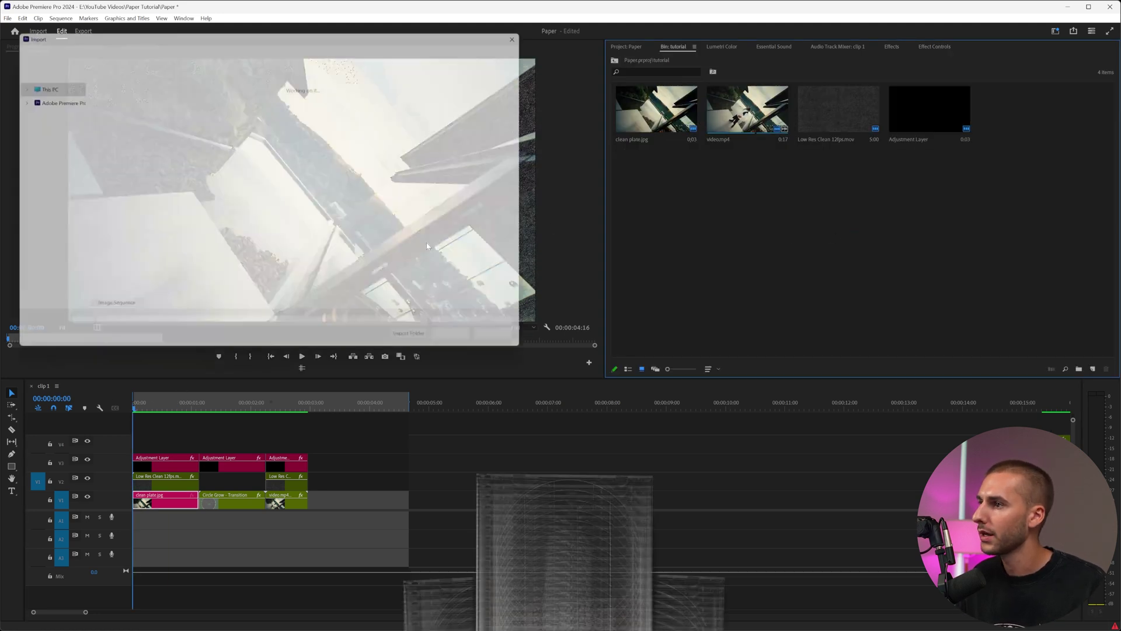
pyautogui.click(262, 46)
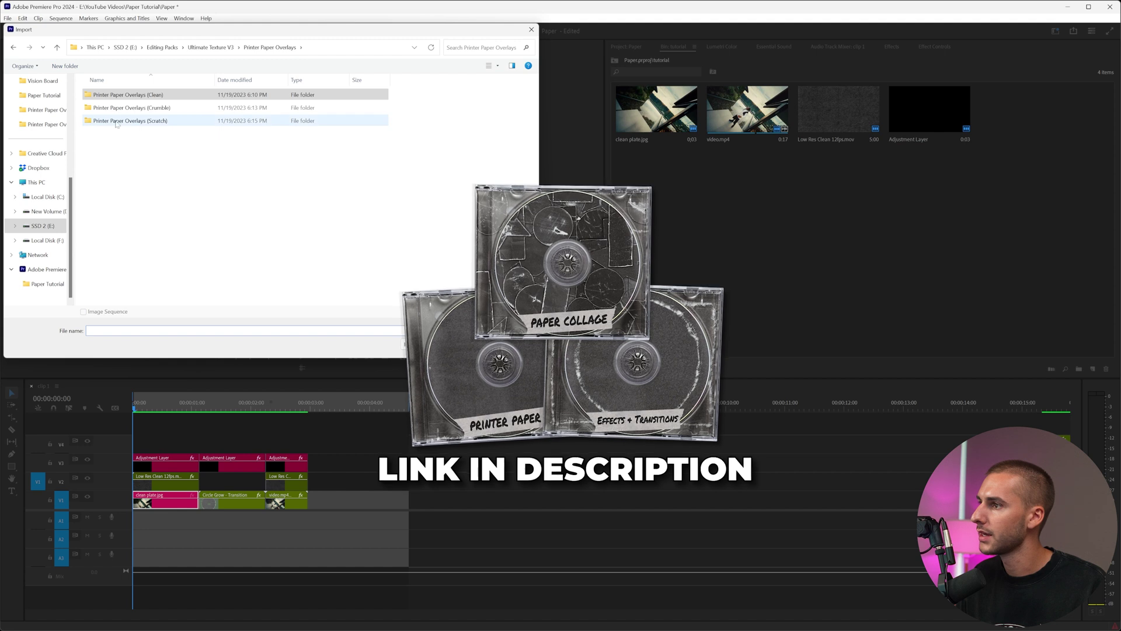
pyautogui.doubleClick(263, 94)
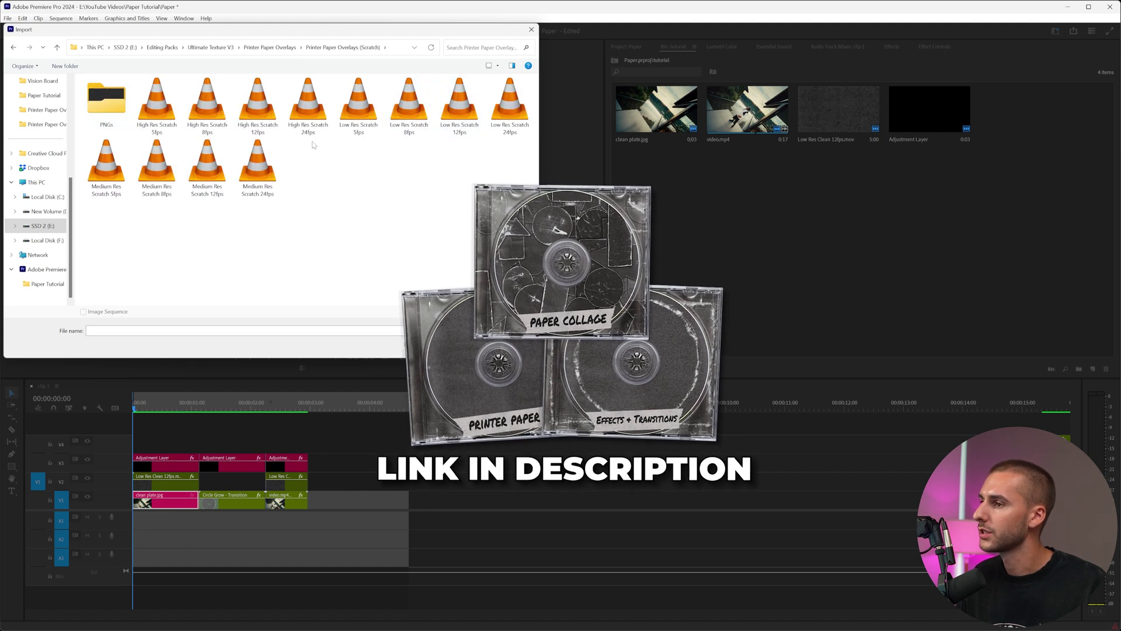
pyautogui.click(210, 174)
pyautogui.moveTo(210, 174); pyautogui.dragTo(134, 446)
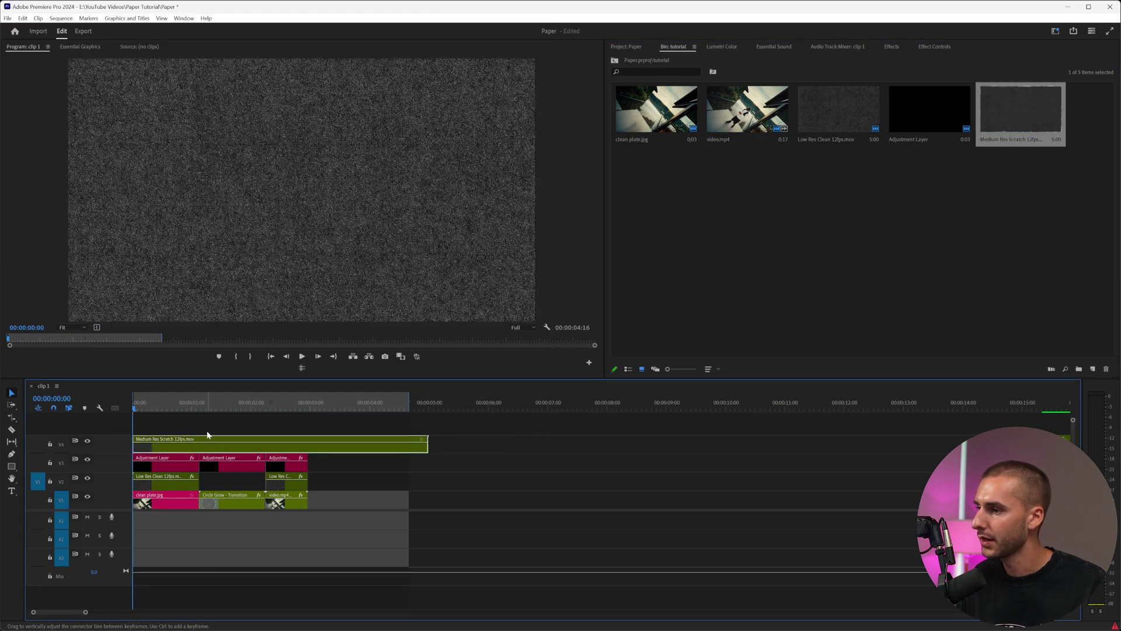
pyautogui.rightClick(205, 447)
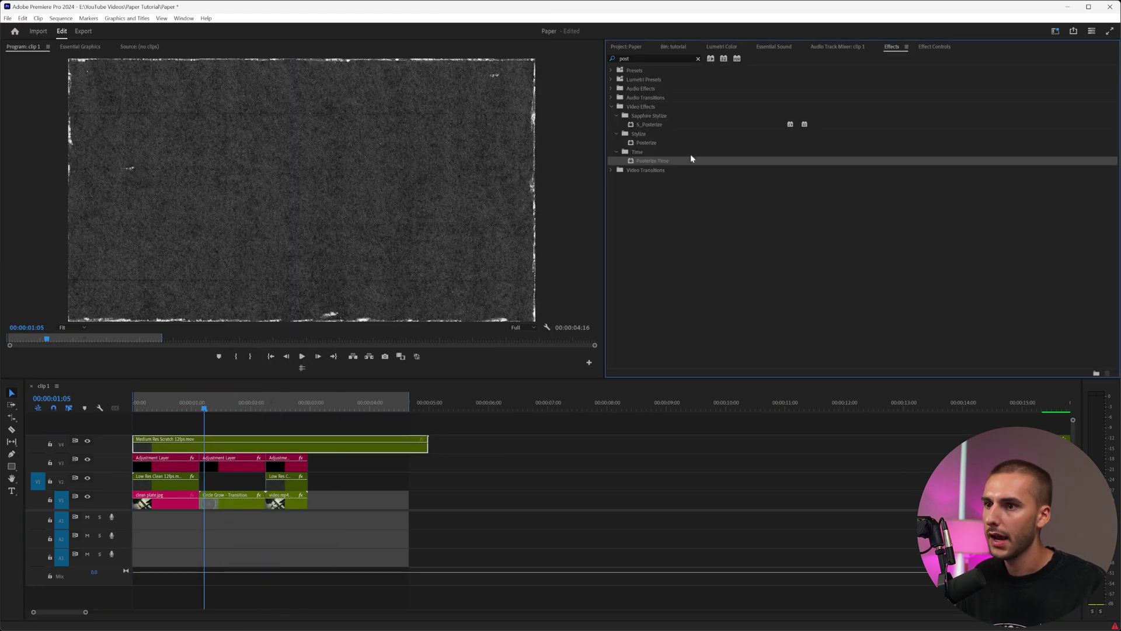
# Step: Set the scratch overlay's blend mode to Screen and preview it over the footage
pyautogui.click(925, 46)
pyautogui.click(802, 188)
pyautogui.click(811, 281)
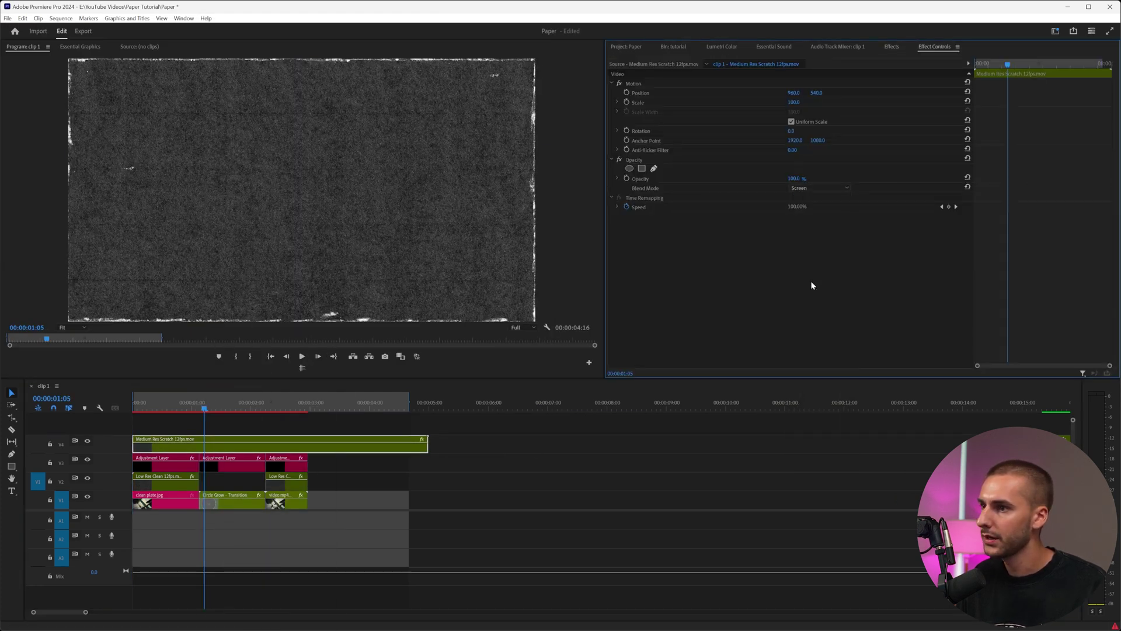
pyautogui.moveTo(185, 409)
pyautogui.mouseDown()
pyautogui.moveTo(138, 409)
pyautogui.moveTo(185, 413)
pyautogui.mouseUp()
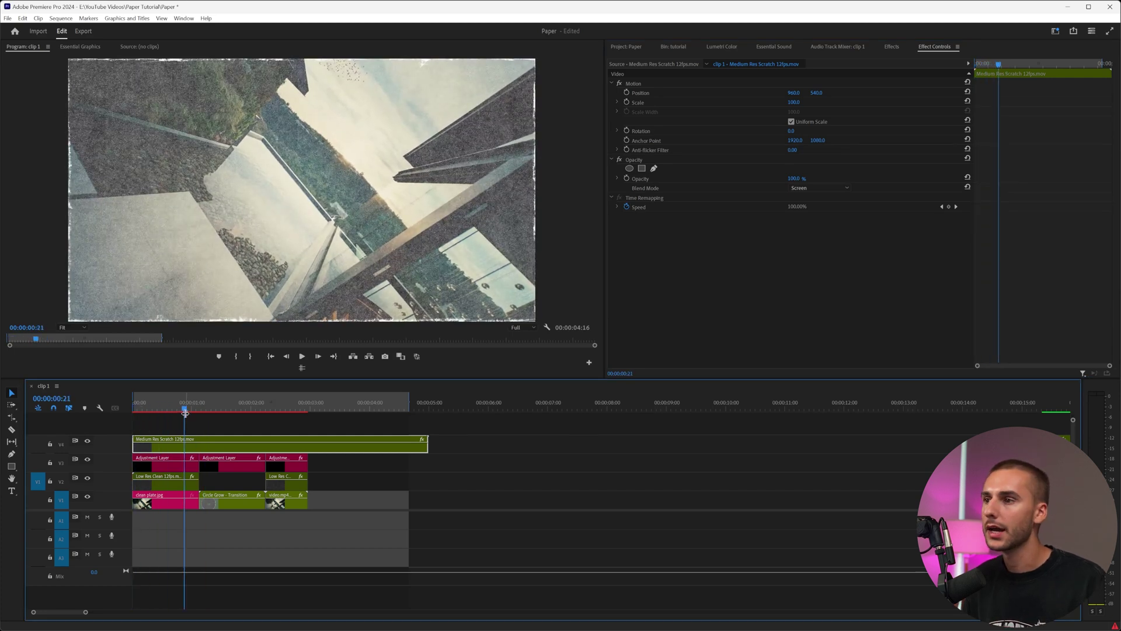
# Step: In Lumetri Curves, pull the scratch overlay's RGB curve down in the shadows and up in the highlights
pyautogui.click(719, 47)
pyautogui.click(613, 139)
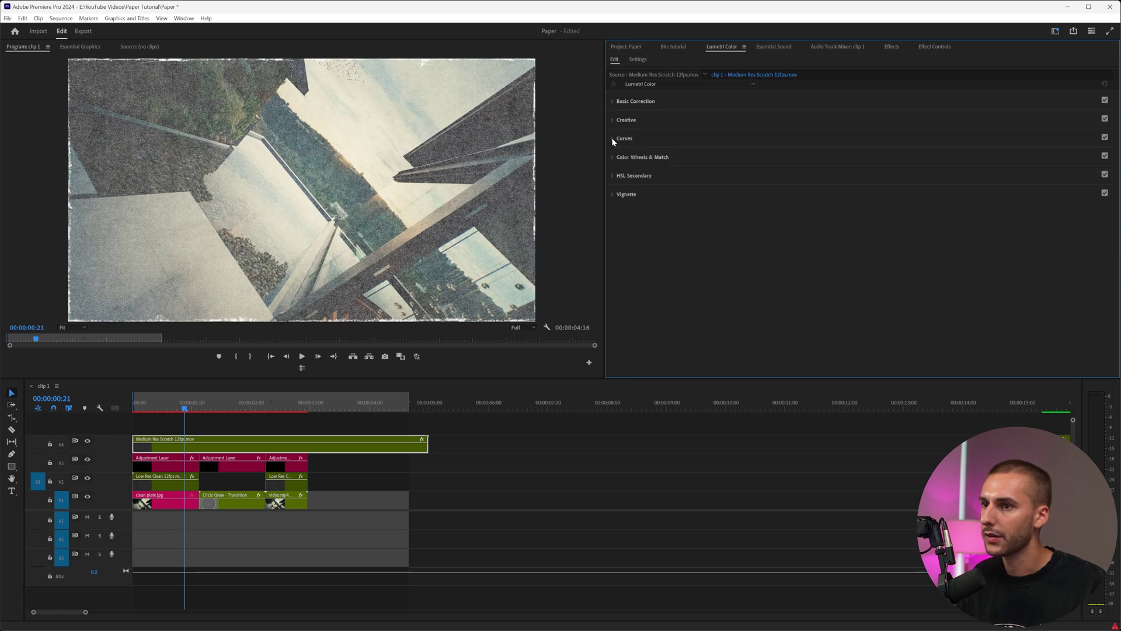
pyautogui.click(613, 138)
pyautogui.moveTo(734, 328); pyautogui.dragTo(827, 377)
pyautogui.moveTo(972, 303); pyautogui.dragTo(962, 251)
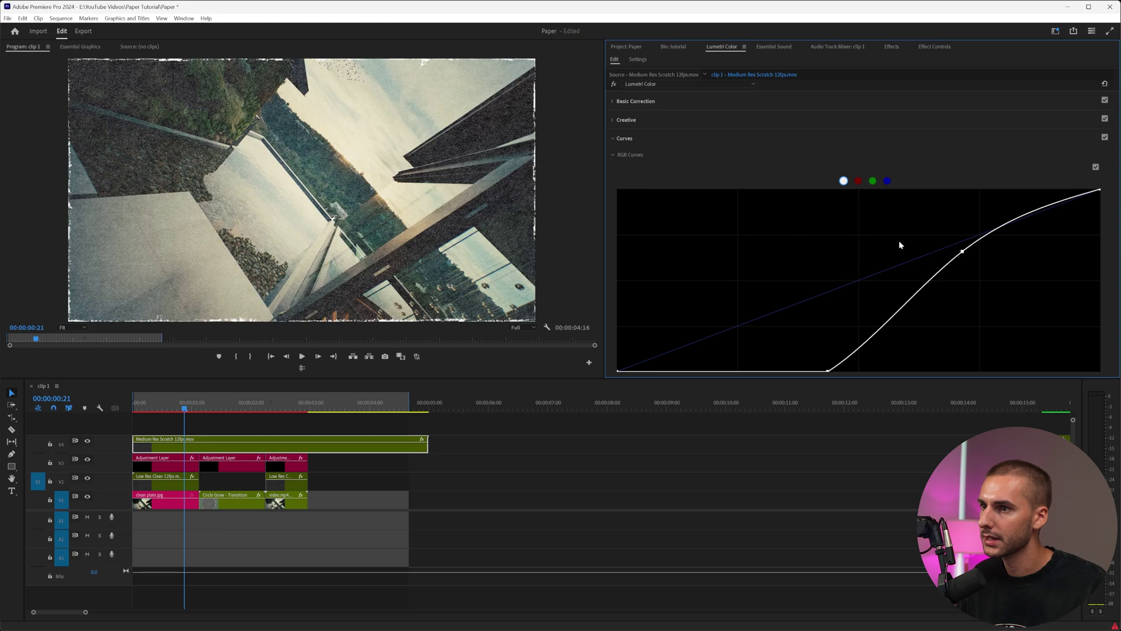
pyautogui.click(171, 450)
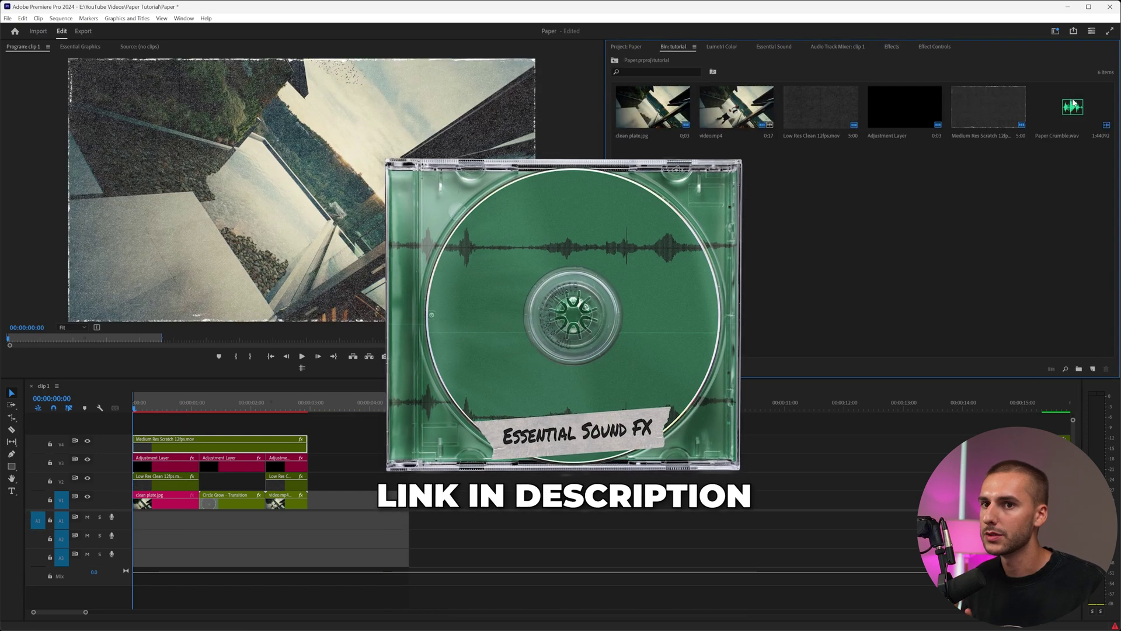
# Step: Place Paper Crumble.wav on A1 under Circle Grow, trim its end to about 1:11, and play it back
pyautogui.moveTo(1074, 103); pyautogui.dragTo(182, 523)
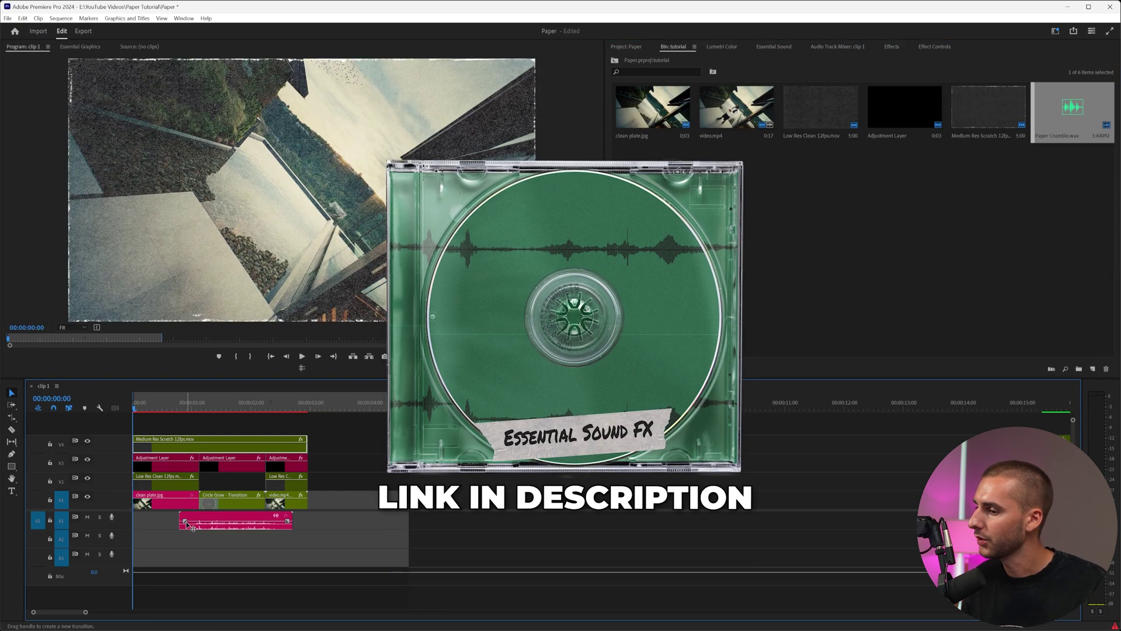
pyautogui.click(197, 408)
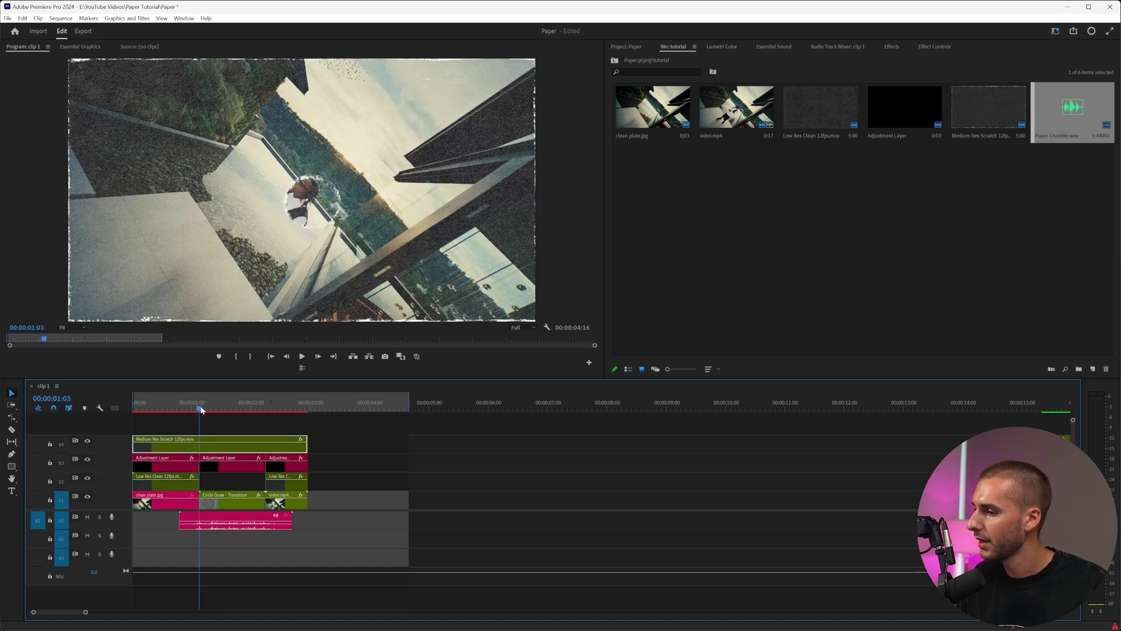
pyautogui.moveTo(271, 517); pyautogui.dragTo(289, 518)
pyautogui.press('Return')
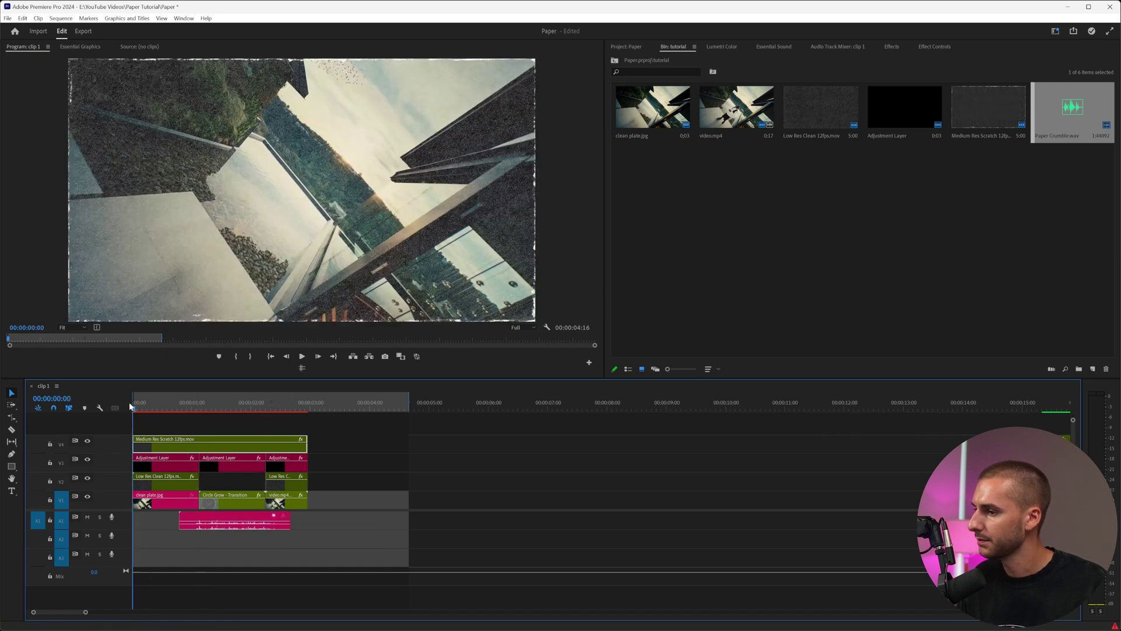